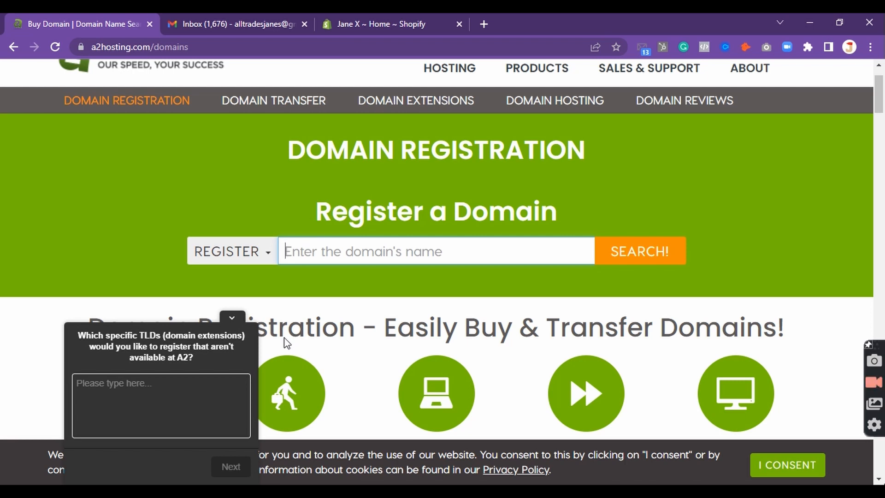
Step: Check the availability of the domain janex.com for registration
{"action": "type", "text": "janex"}
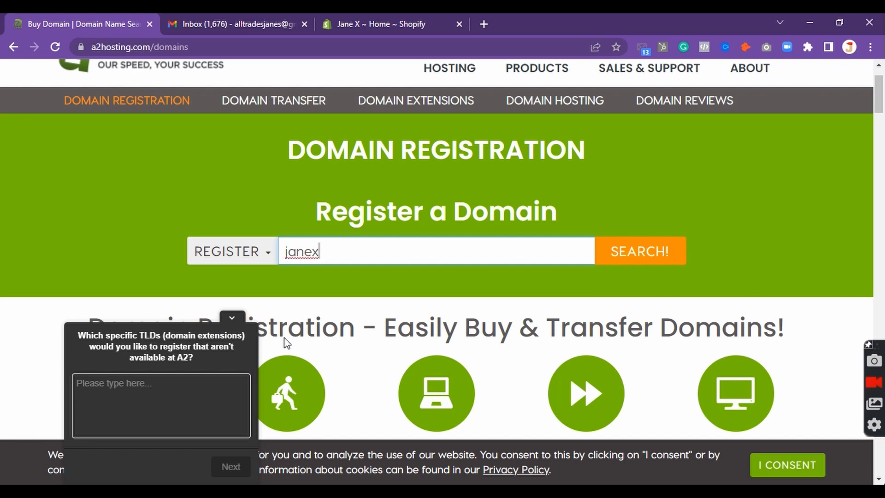
{"action": "type", "text": ".c"}
{"action": "key", "text": "BackSpace"}
{"action": "key", "text": "BackSpace"}
{"action": "type", "text": "co"}
{"action": "key", "text": "BackSpace"}
{"action": "key", "text": "BackSpace"}
{"action": "type", "text": ".com"}
{"action": "key", "text": "Return"}
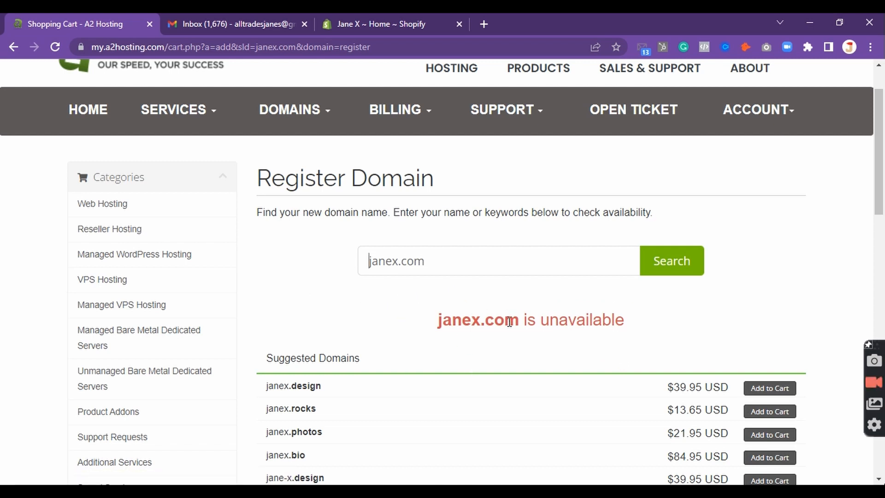
Step: Replace the searched domain name with JaneXunlimited and check its availability
{"action": "scroll", "coordinate": [498, 330], "scroll_direction": "down", "scroll_amount": 1}
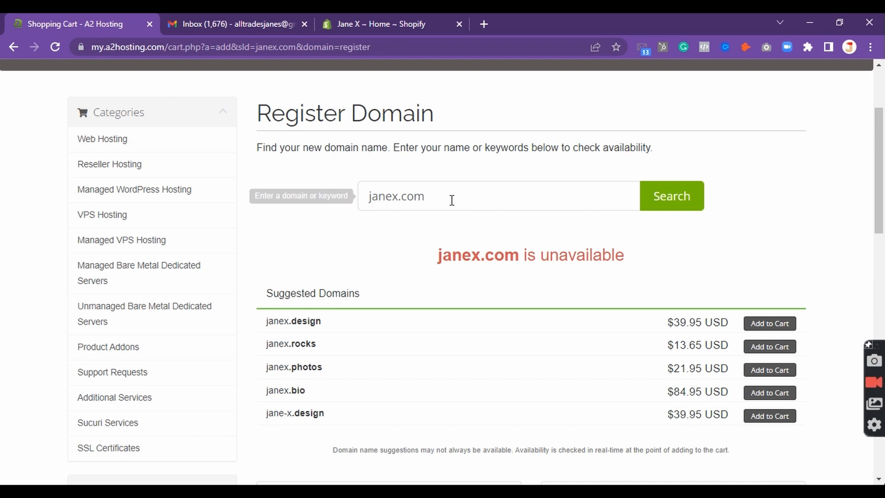
{"action": "left_click_drag", "start_coordinate": [452, 200], "coordinate": [347, 199]}
{"action": "key", "text": "BackSpace"}
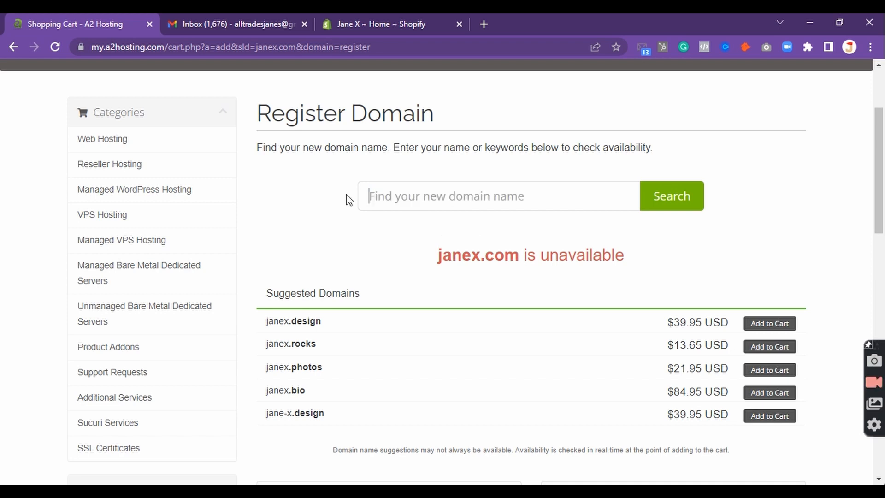
{"action": "type", "text": "J"}
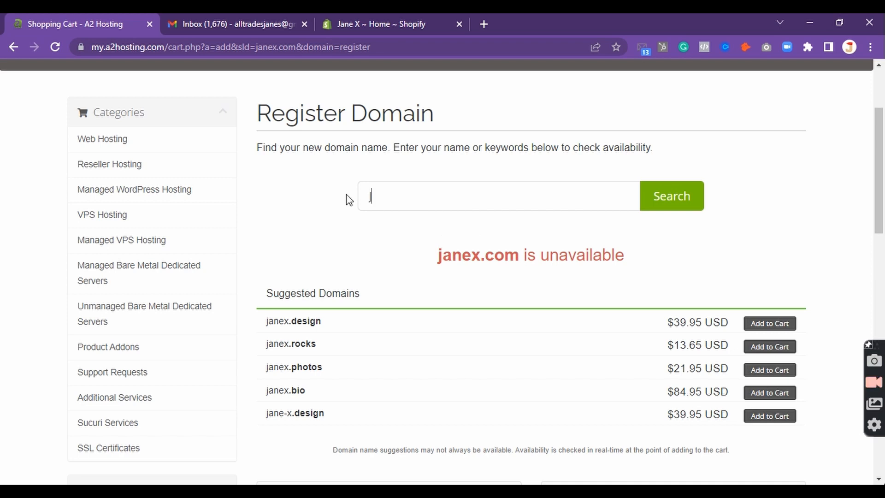
{"action": "type", "text": "aneX"}
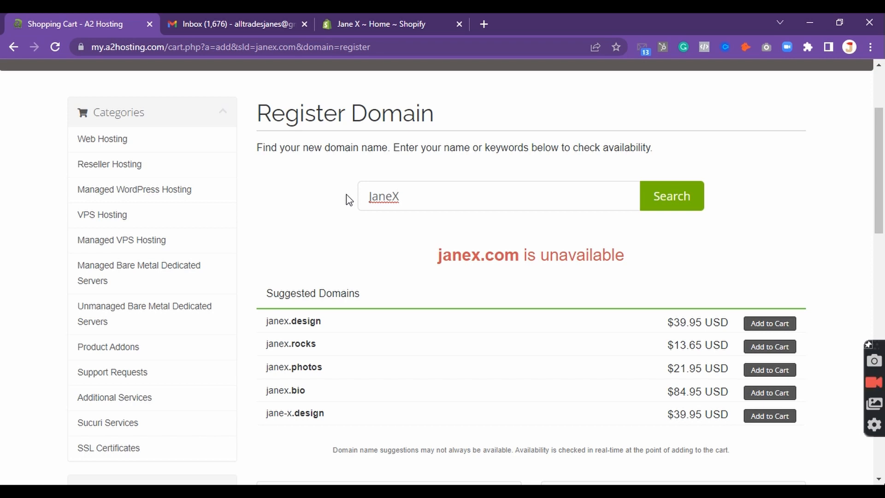
{"action": "key", "text": "BackSpace"}
{"action": "key", "text": "BackSpace"}
{"action": "type", "text": "e"}
{"action": "type", "text": "X"}
{"action": "type", "text": "bou"}
{"action": "key", "text": "BackSpace"}
{"action": "key", "text": "BackSpace"}
{"action": "key", "text": "BackSpace"}
{"action": "type", "text": "unl"}
{"action": "key", "text": "BackSpace"}
{"action": "key", "text": "BackSpace"}
{"action": "key", "text": "BackSpace"}
{"action": "type", "text": "unlimited"}
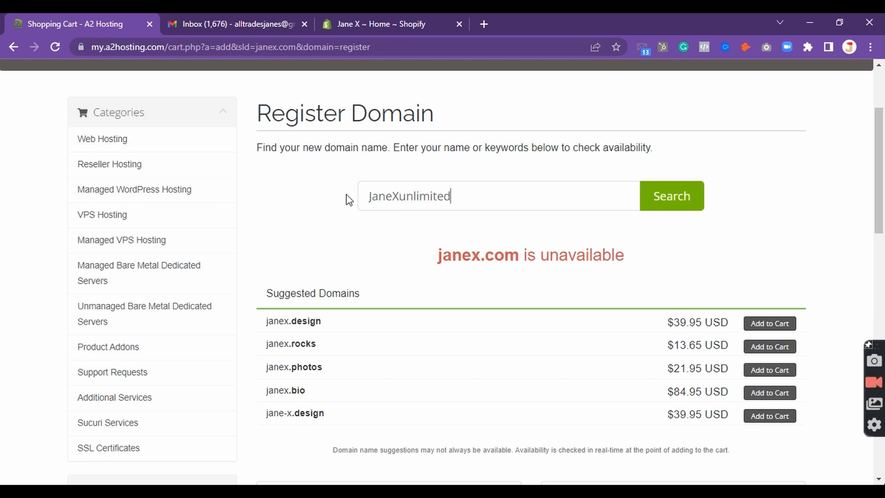
{"action": "key", "text": "Return"}
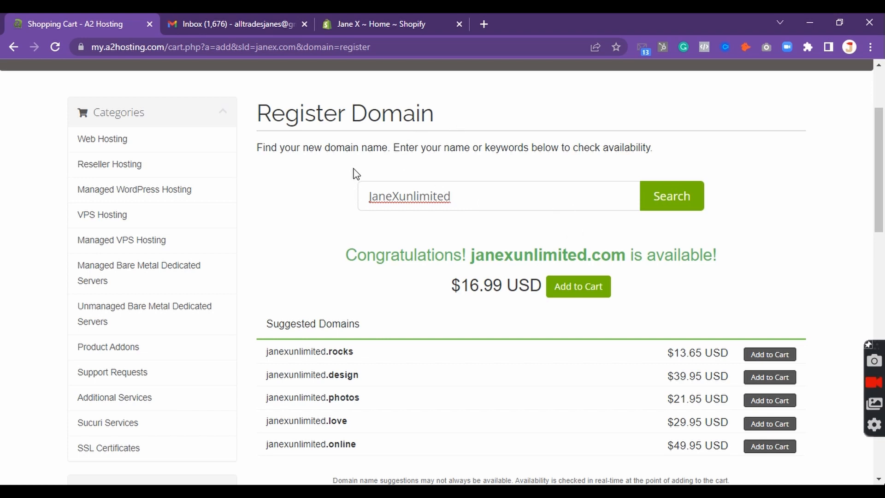
Step: Add janexunlimited.com to the cart and proceed to its domain configuration
{"action": "left_click", "coordinate": [573, 285]}
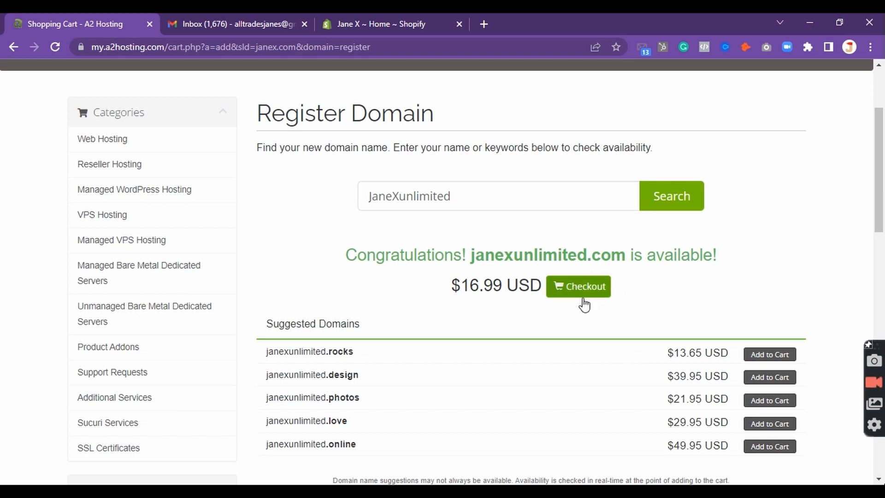
{"action": "left_click", "coordinate": [583, 287]}
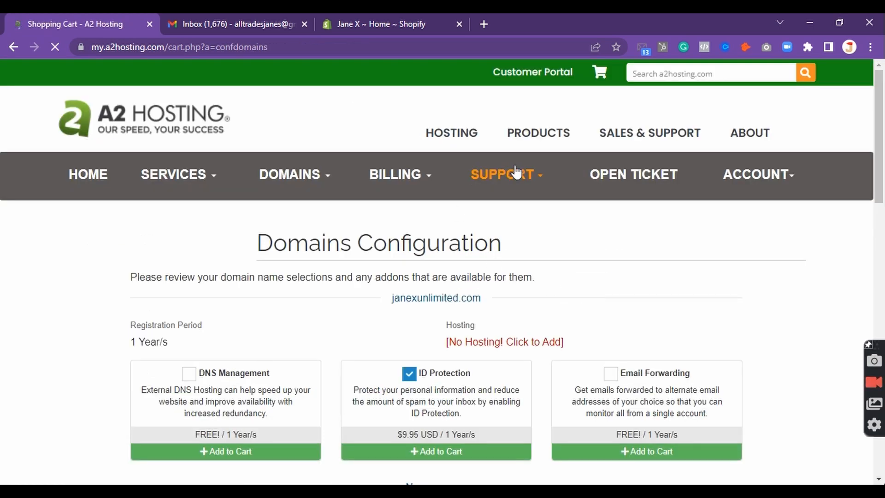
Step: Enable DNS Management and Email Forwarding, turn off ID Protection, keep the default nameservers and continue to the order review
{"action": "scroll", "coordinate": [516, 170], "scroll_direction": "down", "scroll_amount": 1}
{"action": "scroll", "coordinate": [502, 177], "scroll_direction": "down", "scroll_amount": 1}
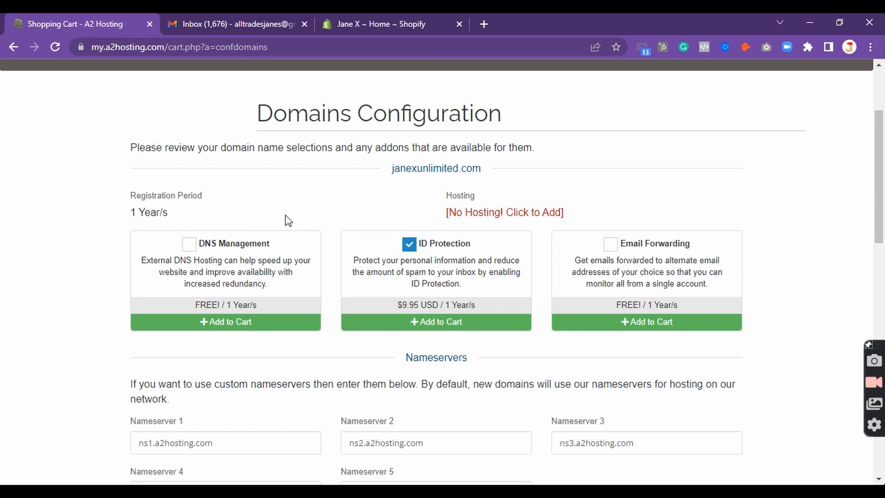
{"action": "left_click", "coordinate": [193, 248]}
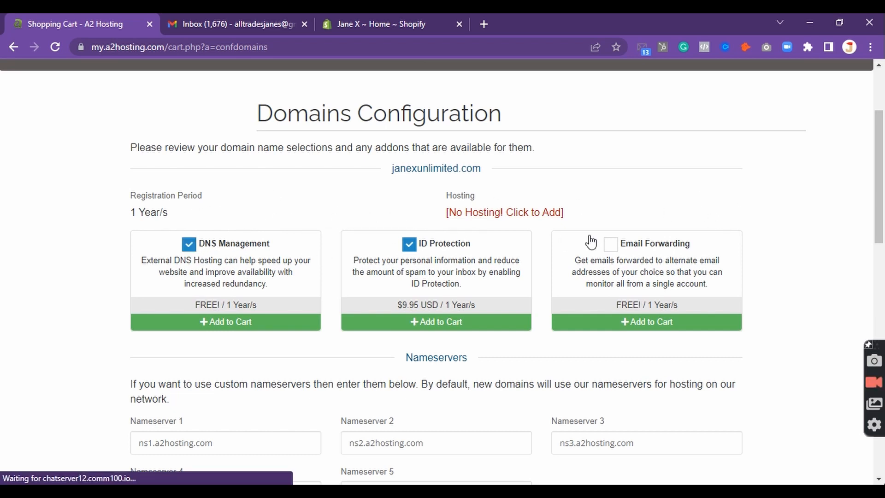
{"action": "left_click", "coordinate": [610, 244]}
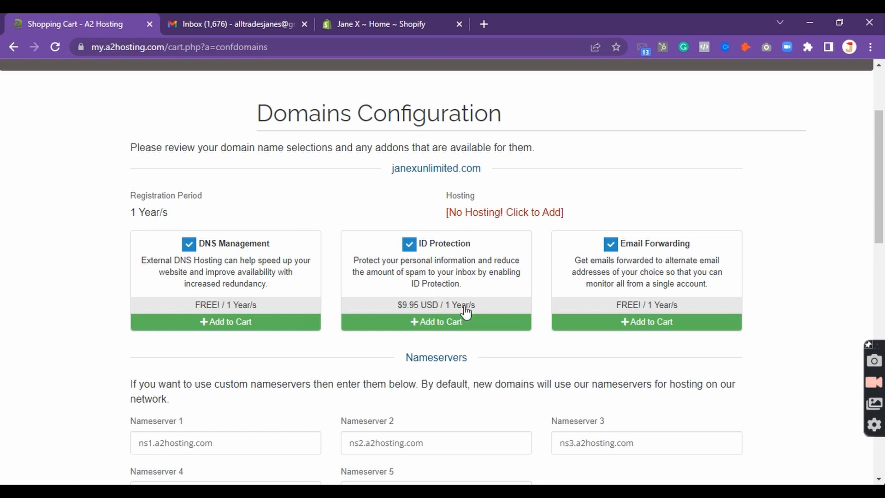
{"action": "left_click", "coordinate": [412, 248]}
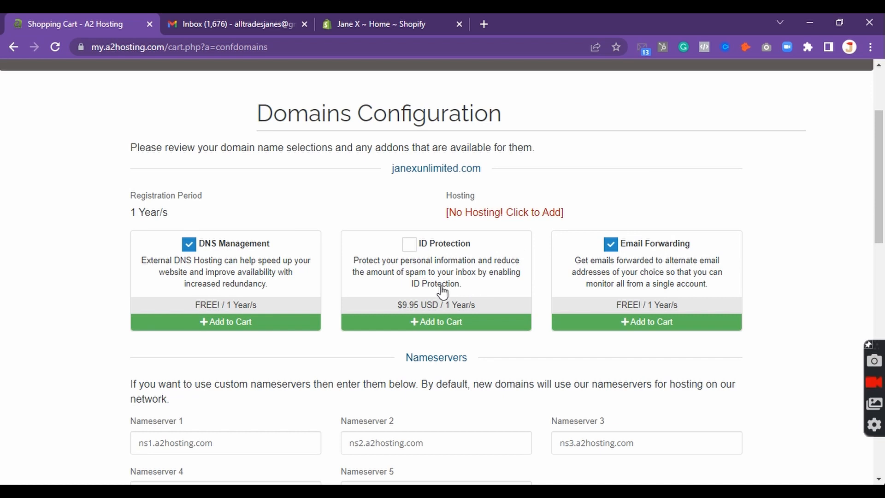
{"action": "scroll", "coordinate": [442, 294], "scroll_direction": "down", "scroll_amount": 2}
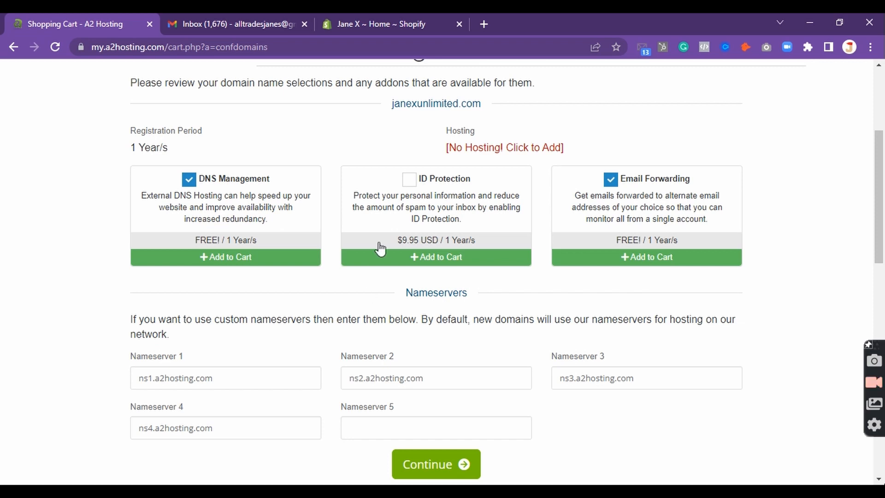
{"action": "scroll", "coordinate": [515, 278], "scroll_direction": "up", "scroll_amount": 1}
{"action": "scroll", "coordinate": [602, 276], "scroll_direction": "down", "scroll_amount": 5}
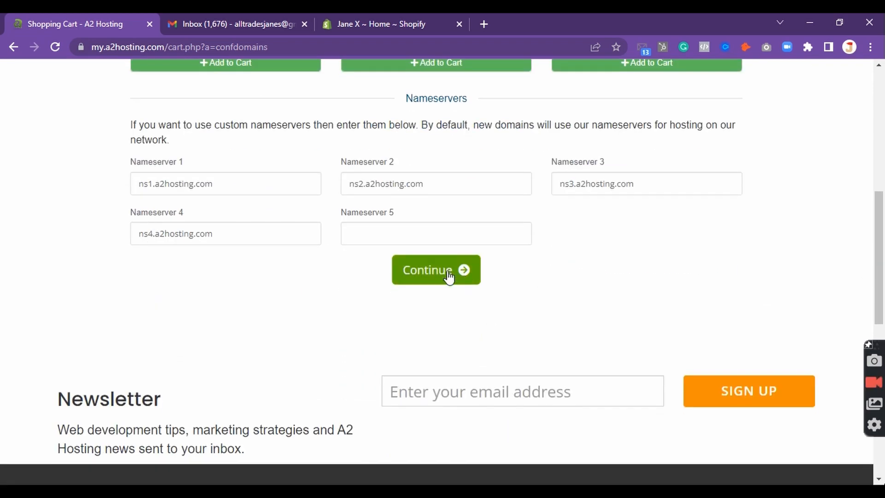
{"action": "left_click", "coordinate": [445, 278]}
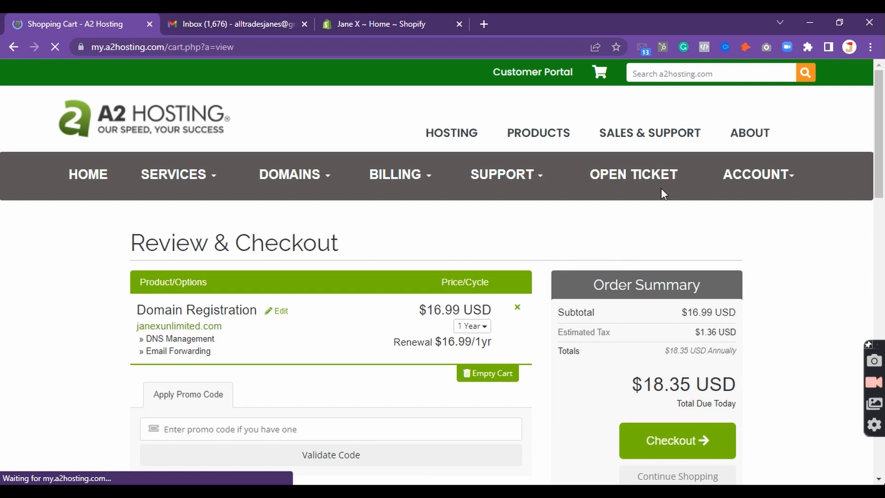
Step: Review the domain order summary and the registration periods offered for janexunlimited.com
{"action": "scroll", "coordinate": [300, 253], "scroll_direction": "down", "scroll_amount": 1}
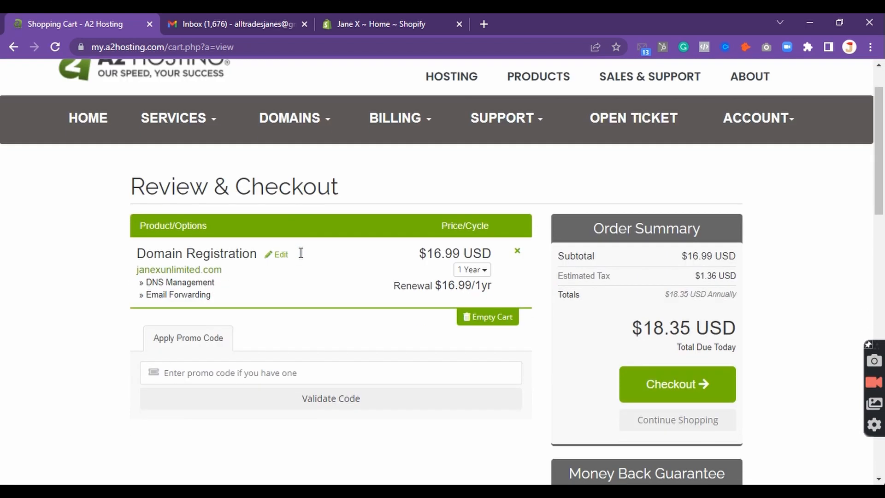
{"action": "scroll", "coordinate": [323, 231], "scroll_direction": "down", "scroll_amount": 1}
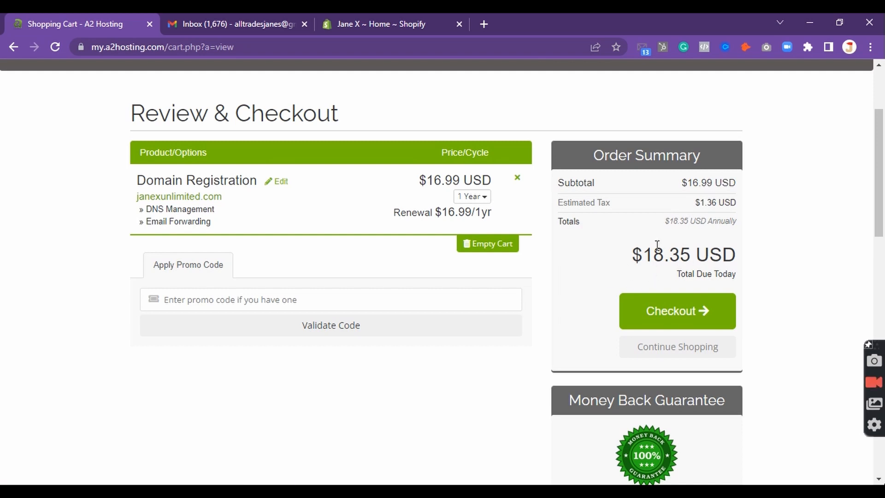
{"action": "scroll", "coordinate": [752, 253], "scroll_direction": "down", "scroll_amount": 2}
{"action": "scroll", "coordinate": [450, 139], "scroll_direction": "up", "scroll_amount": 3}
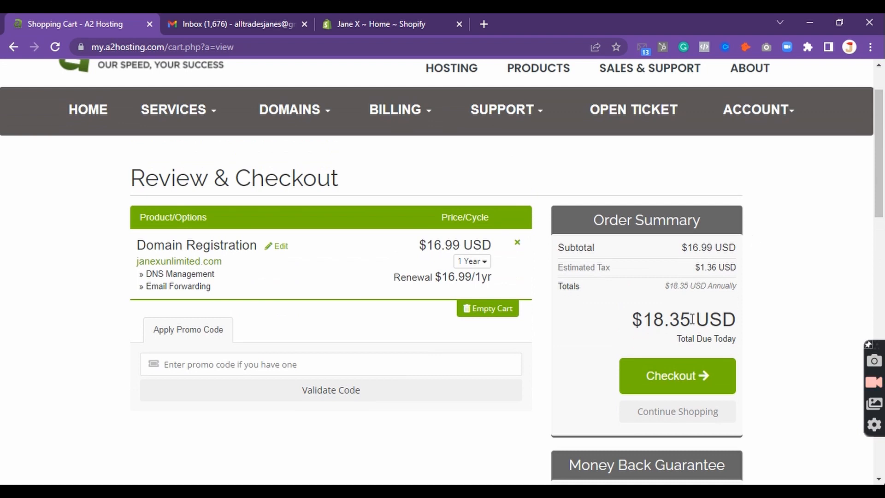
{"action": "left_click", "coordinate": [485, 265]}
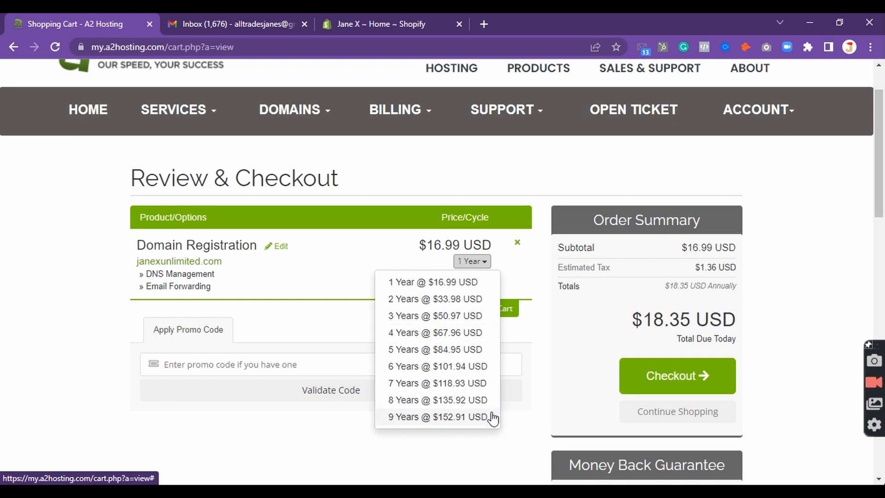
{"action": "left_click", "coordinate": [515, 259]}
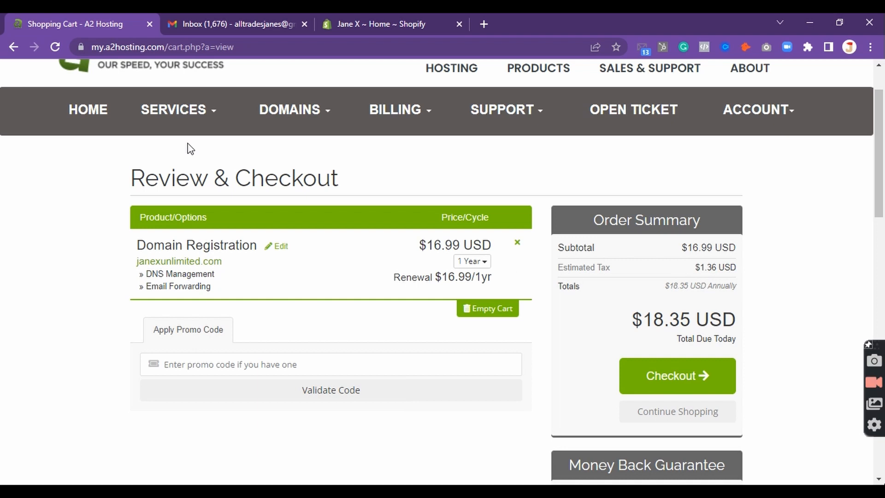
Step: Proceed to checkout with the one-year domain registration and check the personal information
{"action": "scroll", "coordinate": [710, 318], "scroll_direction": "down", "scroll_amount": 1}
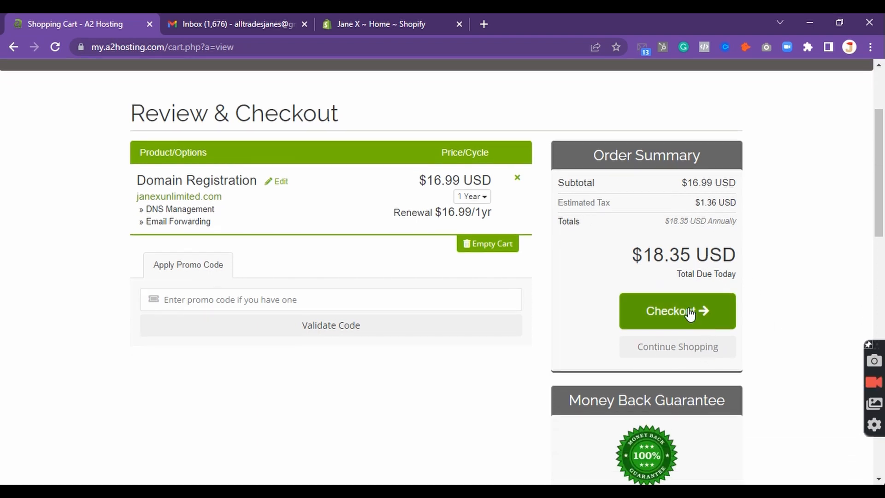
{"action": "left_click", "coordinate": [688, 313]}
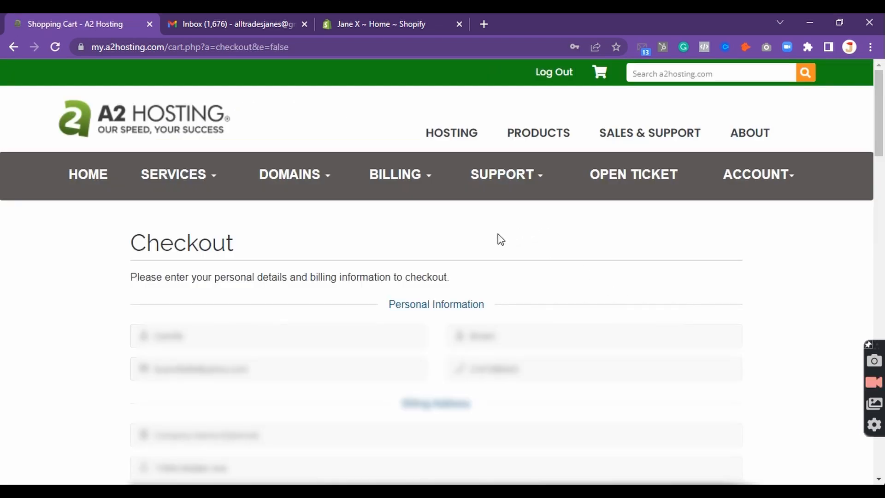
{"action": "left_click_drag", "start_coordinate": [535, 371], "coordinate": [469, 369]}
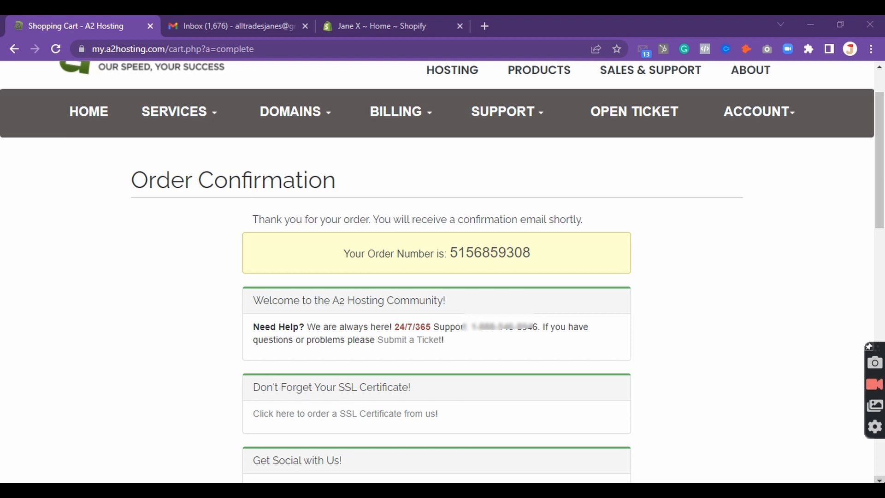
Step: Review the order confirmation, log out of the hosting account and continue to the portal home
{"action": "scroll", "coordinate": [659, 291], "scroll_direction": "up", "scroll_amount": 2}
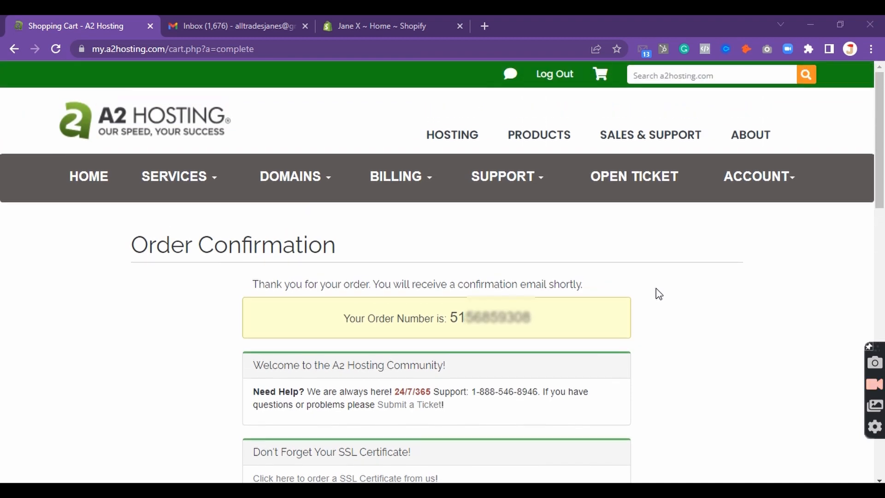
{"action": "scroll", "coordinate": [656, 290], "scroll_direction": "down", "scroll_amount": 2}
{"action": "scroll", "coordinate": [429, 300], "scroll_direction": "up", "scroll_amount": 2}
{"action": "left_click", "coordinate": [551, 81]}
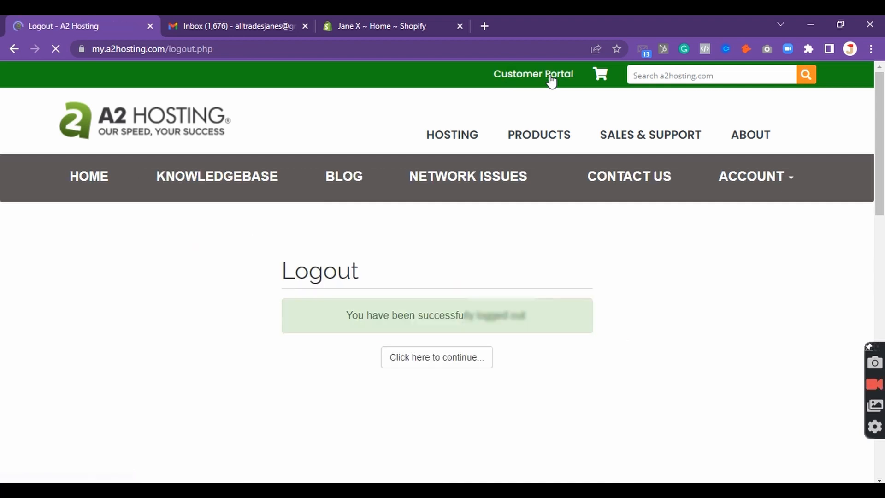
{"action": "left_click", "coordinate": [461, 362]}
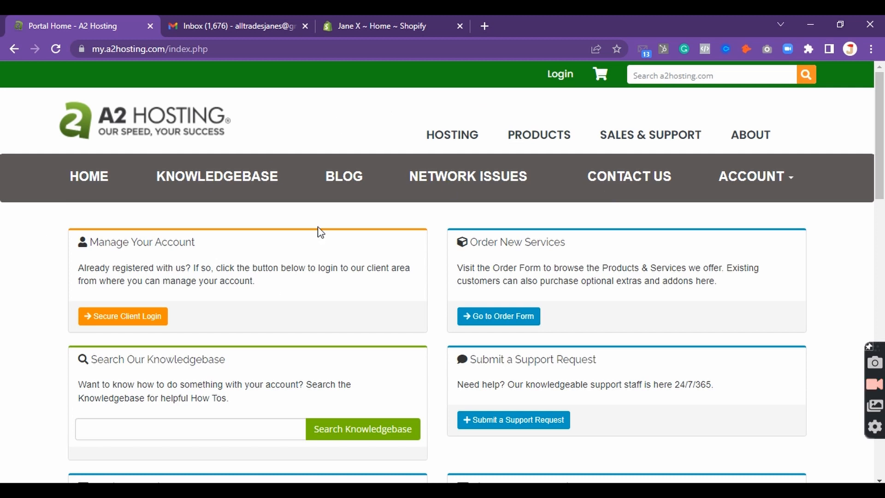
Step: Log back in to the client area with the prefilled email address and password
{"action": "left_click", "coordinate": [560, 75]}
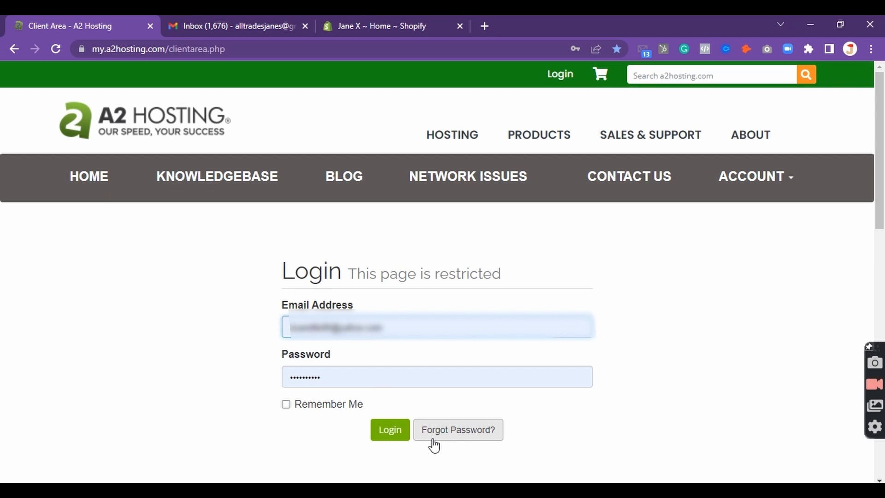
{"action": "left_click", "coordinate": [386, 437]}
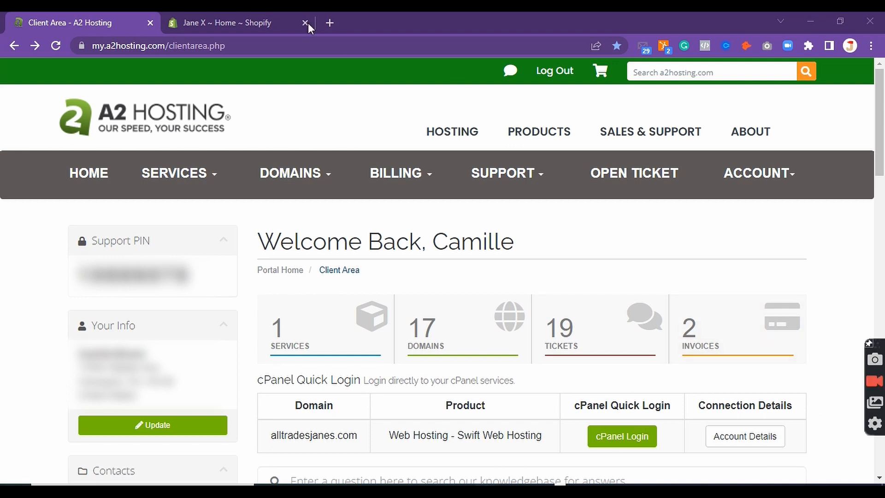
Step: Switch to the Shopify admin, open the domain settings through the setup guide's Add domain task and dismiss the guide
{"action": "left_click", "coordinate": [247, 20]}
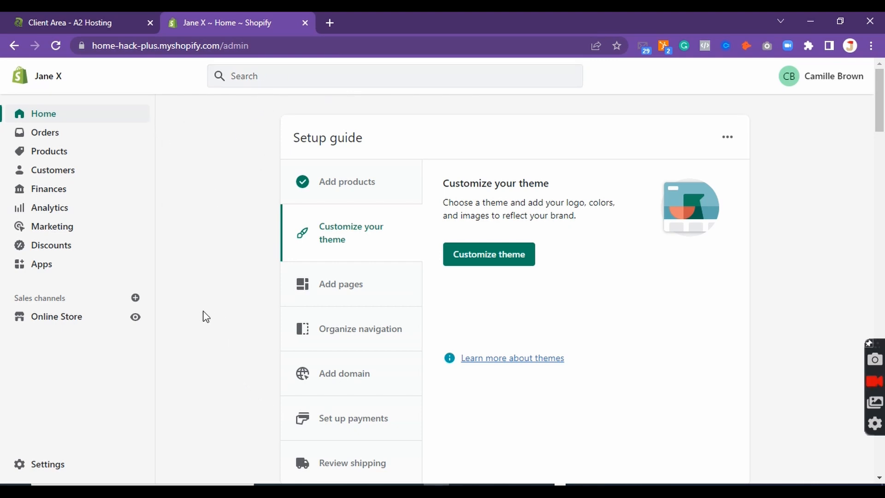
{"action": "left_click", "coordinate": [354, 382]}
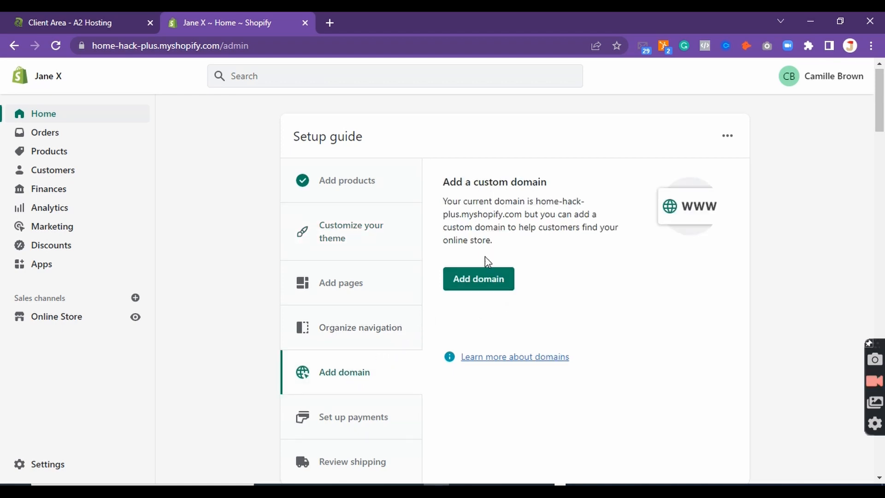
{"action": "left_click", "coordinate": [483, 286]}
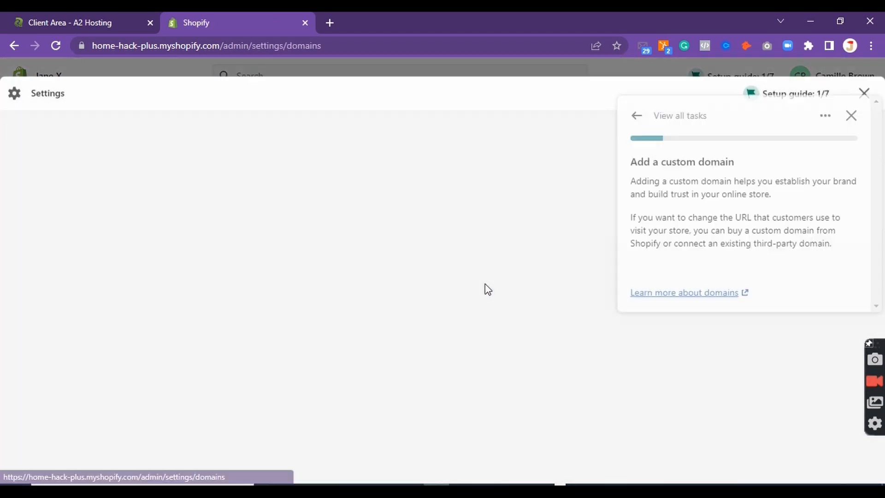
{"action": "left_click", "coordinate": [851, 120]}
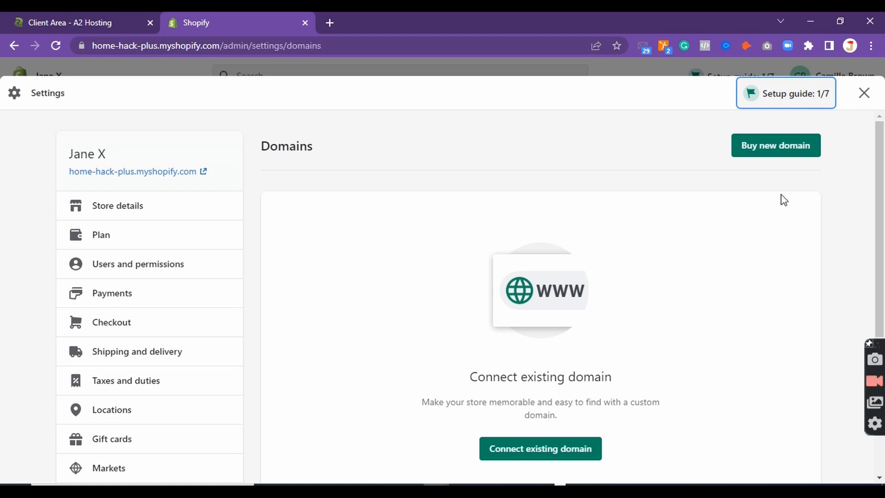
Step: Start connecting an existing domain to the Jane X store
{"action": "scroll", "coordinate": [822, 206], "scroll_direction": "down", "scroll_amount": 1}
{"action": "scroll", "coordinate": [827, 201], "scroll_direction": "up", "scroll_amount": 1}
{"action": "left_click", "coordinate": [560, 455]}
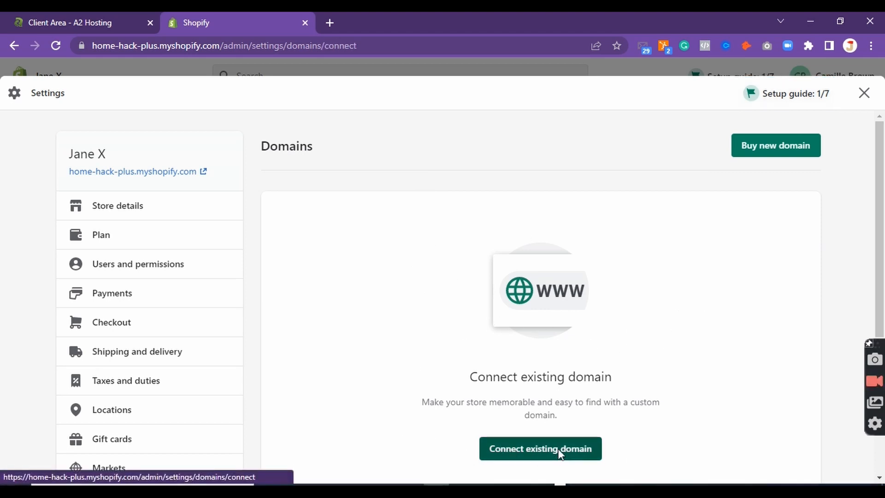
Step: Enter janexunlimited.com as the existing domain to connect and continue to the connection instructions
{"action": "scroll", "coordinate": [721, 242], "scroll_direction": "down", "scroll_amount": 2}
{"action": "scroll", "coordinate": [719, 248], "scroll_direction": "up", "scroll_amount": 2}
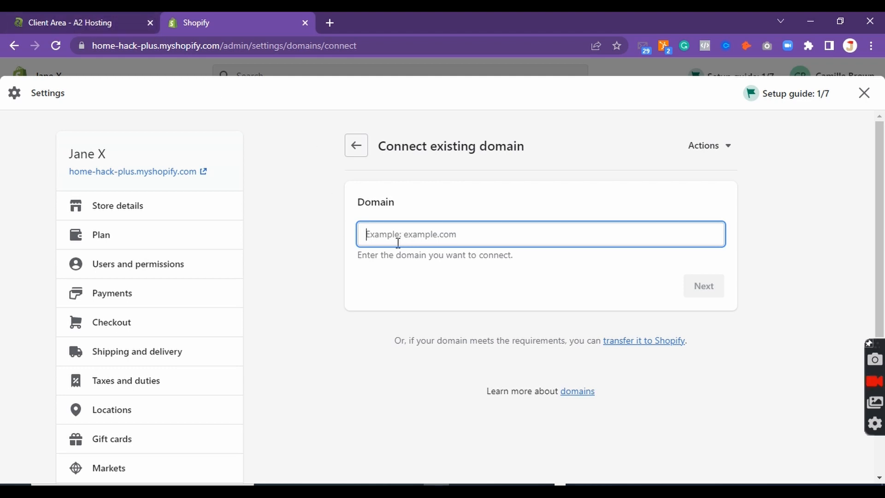
{"action": "right_click", "coordinate": [368, 236]}
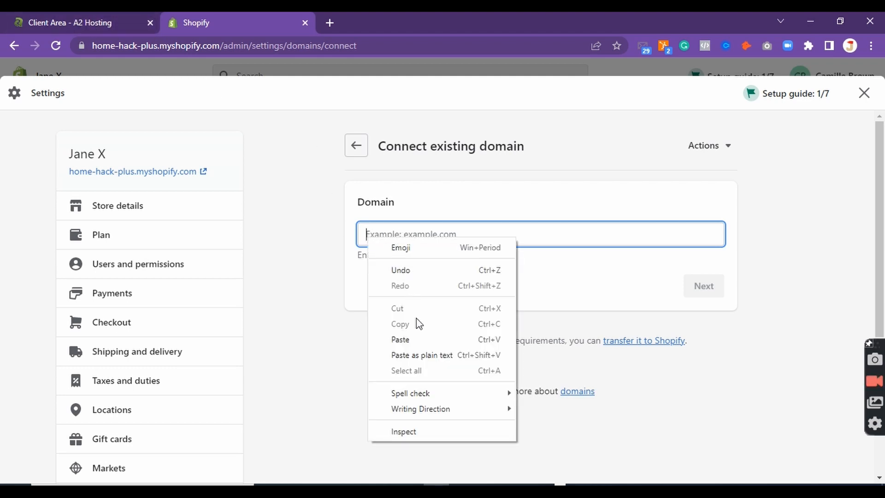
{"action": "left_click", "coordinate": [417, 340]}
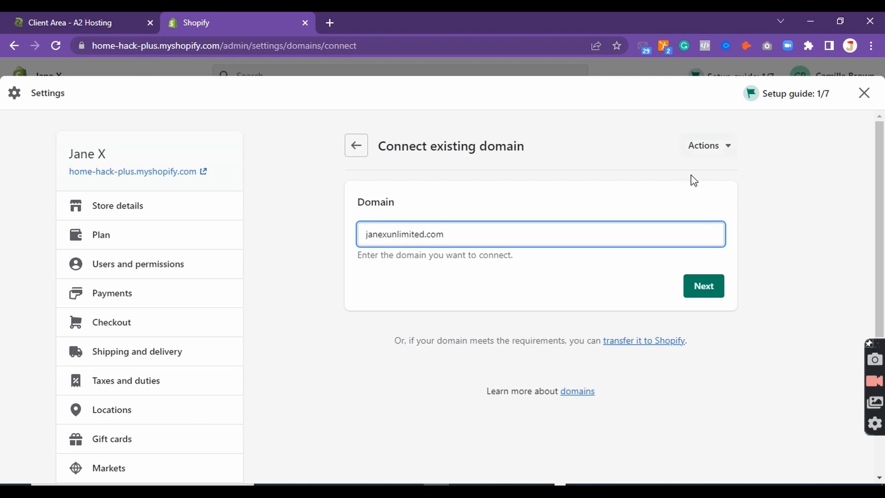
{"action": "left_click", "coordinate": [701, 285]}
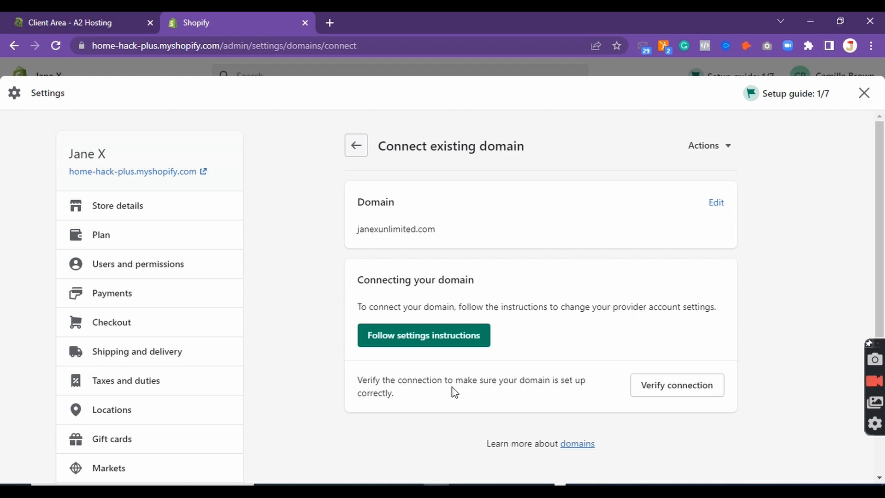
Step: Open the settings instructions for connecting the domain and go to the help guide on connecting manually
{"action": "left_click", "coordinate": [445, 345]}
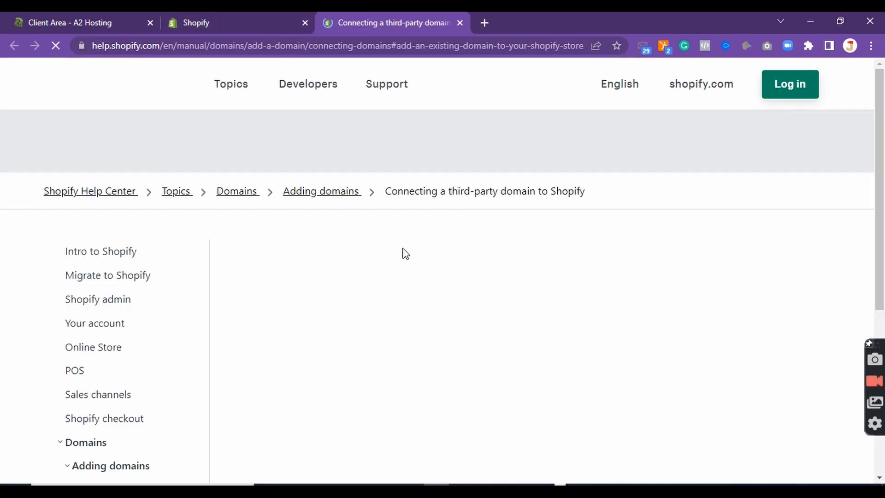
{"action": "scroll", "coordinate": [615, 211], "scroll_direction": "down", "scroll_amount": 3}
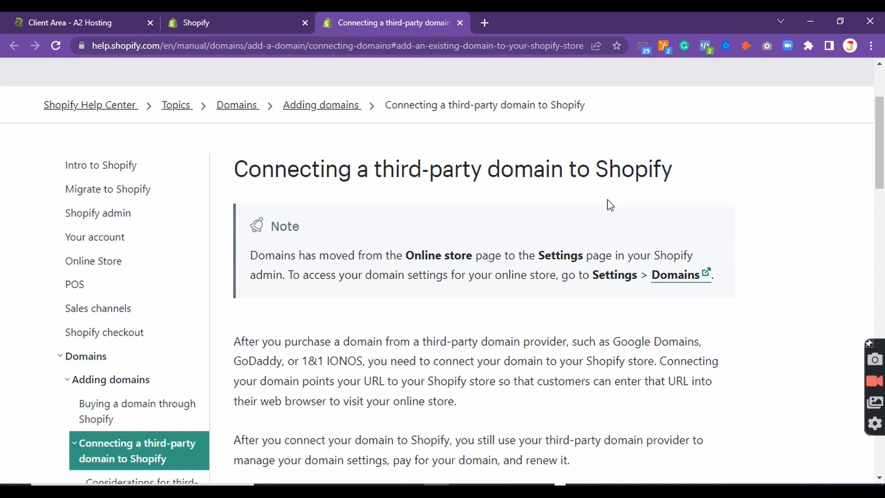
{"action": "scroll", "coordinate": [542, 201], "scroll_direction": "down", "scroll_amount": 14}
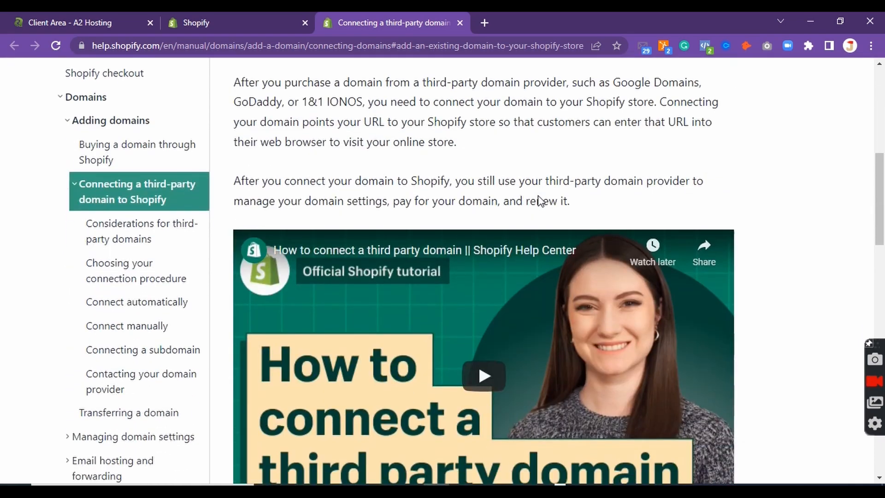
{"action": "scroll", "coordinate": [542, 202], "scroll_direction": "down", "scroll_amount": 8}
{"action": "scroll", "coordinate": [542, 200], "scroll_direction": "up", "scroll_amount": 6}
{"action": "scroll", "coordinate": [544, 201], "scroll_direction": "up", "scroll_amount": 8}
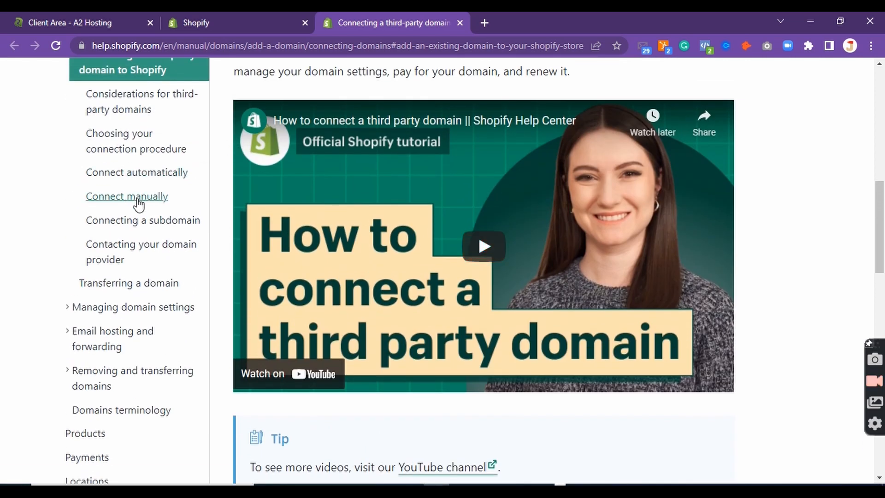
{"action": "scroll", "coordinate": [124, 196], "scroll_direction": "up", "scroll_amount": 1}
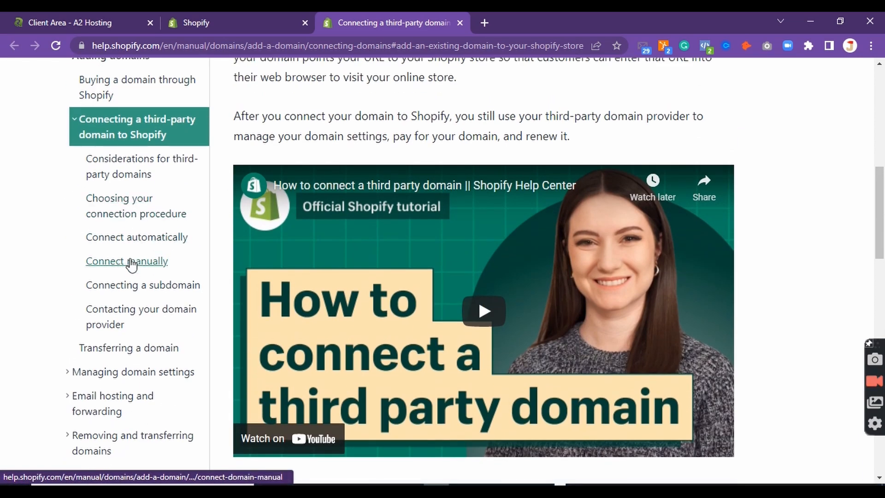
{"action": "left_click", "coordinate": [133, 263]}
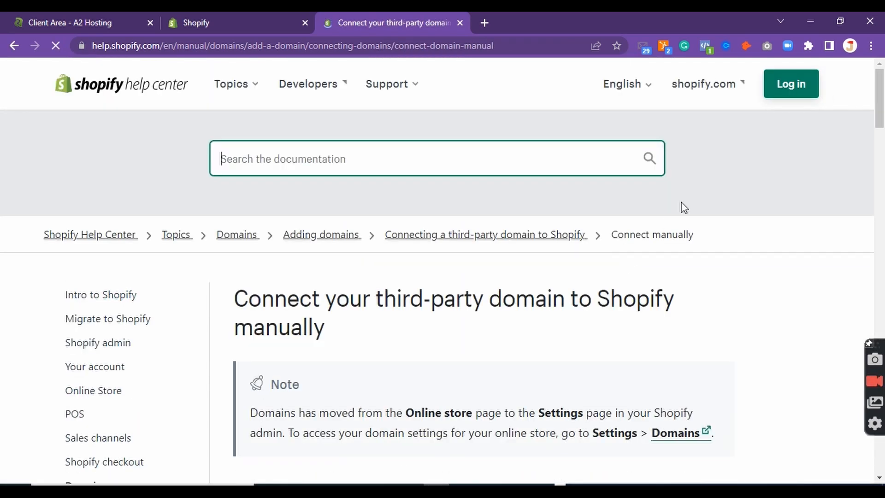
Step: Look through the manual connection guide and copy the Shopify IP address 23.227.38.65 from its prerequisites
{"action": "scroll", "coordinate": [559, 213], "scroll_direction": "down", "scroll_amount": 3}
{"action": "scroll", "coordinate": [564, 214], "scroll_direction": "down", "scroll_amount": 12}
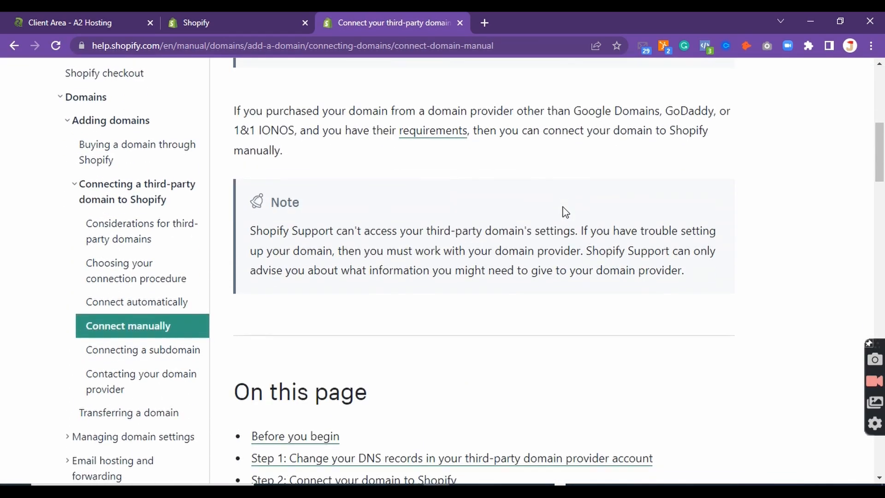
{"action": "scroll", "coordinate": [564, 212], "scroll_direction": "down", "scroll_amount": 4}
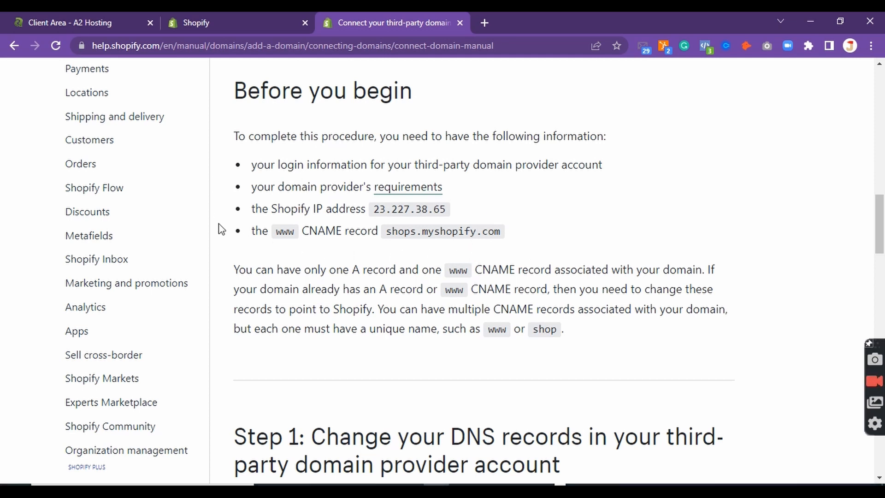
{"action": "scroll", "coordinate": [644, 336], "scroll_direction": "down", "scroll_amount": 3}
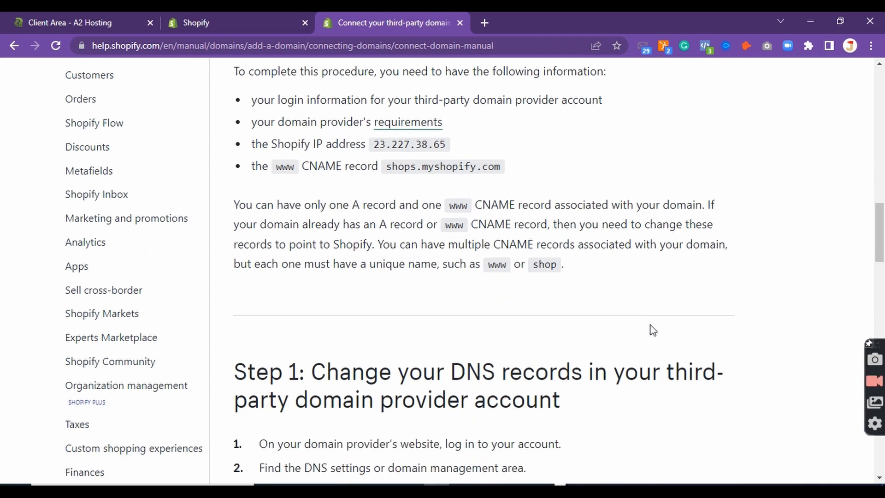
{"action": "scroll", "coordinate": [636, 318], "scroll_direction": "down", "scroll_amount": 15}
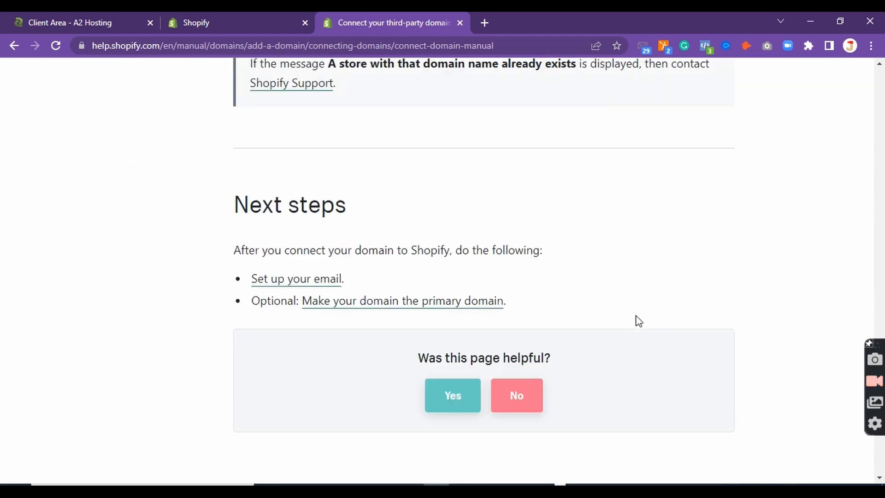
{"action": "scroll", "coordinate": [633, 324], "scroll_direction": "up", "scroll_amount": 15}
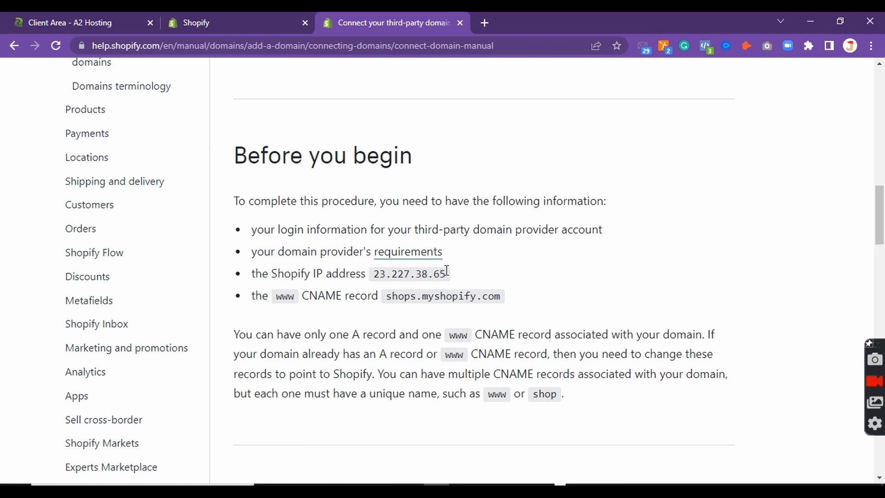
{"action": "left_click_drag", "start_coordinate": [445, 275], "coordinate": [374, 278]}
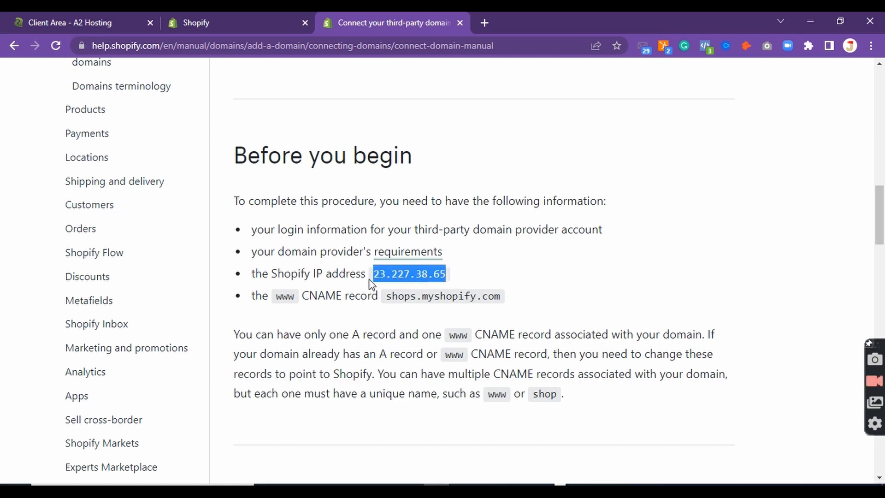
{"action": "right_click", "coordinate": [392, 275]}
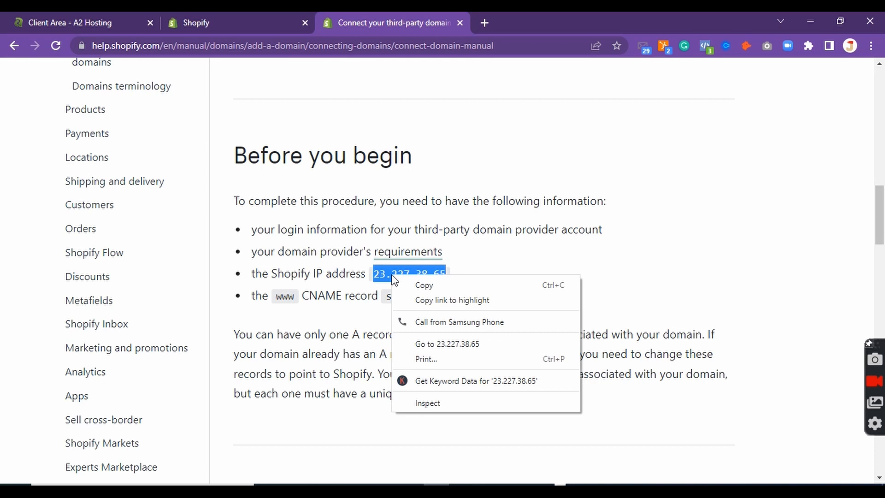
{"action": "left_click", "coordinate": [442, 285]}
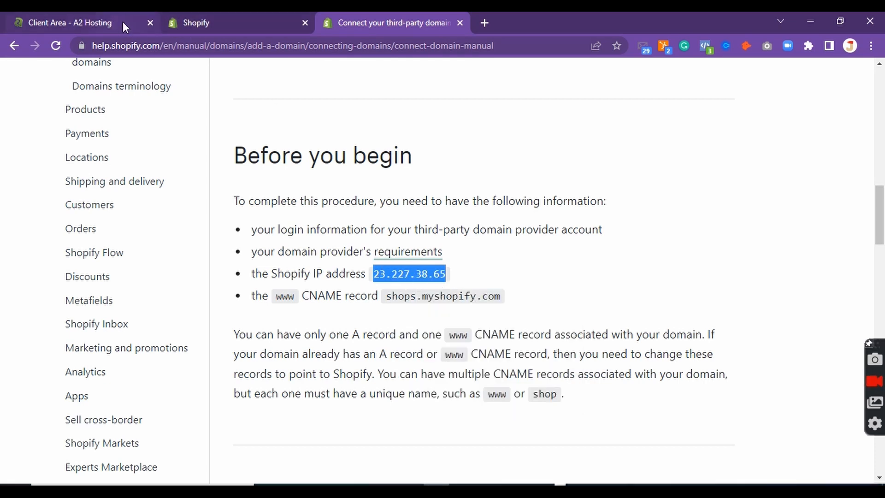
Step: Switch to the A2 Hosting client area and open the DNS management of janexunlimited.com from the list of owned domains
{"action": "left_click", "coordinate": [96, 20]}
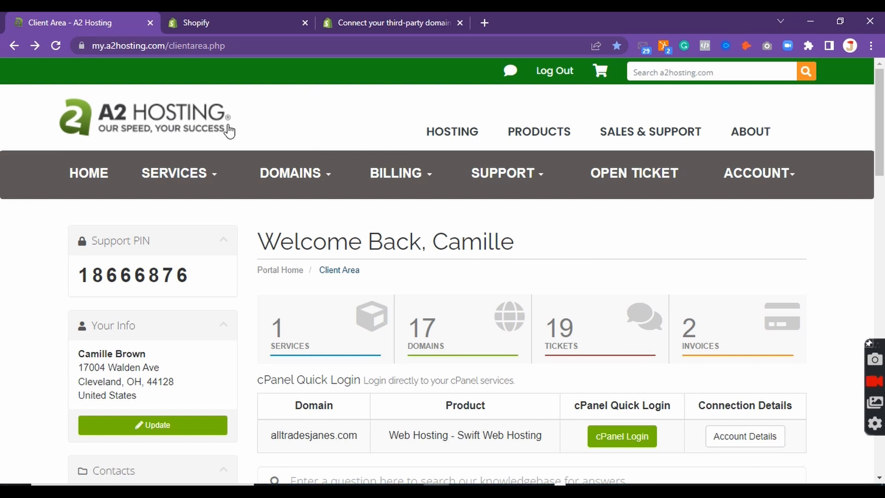
{"action": "left_click", "coordinate": [298, 180]}
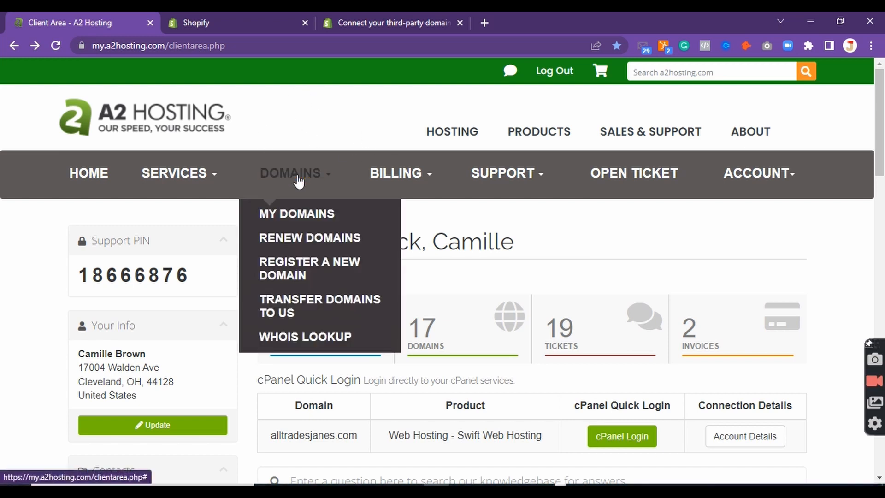
{"action": "left_click", "coordinate": [302, 217]}
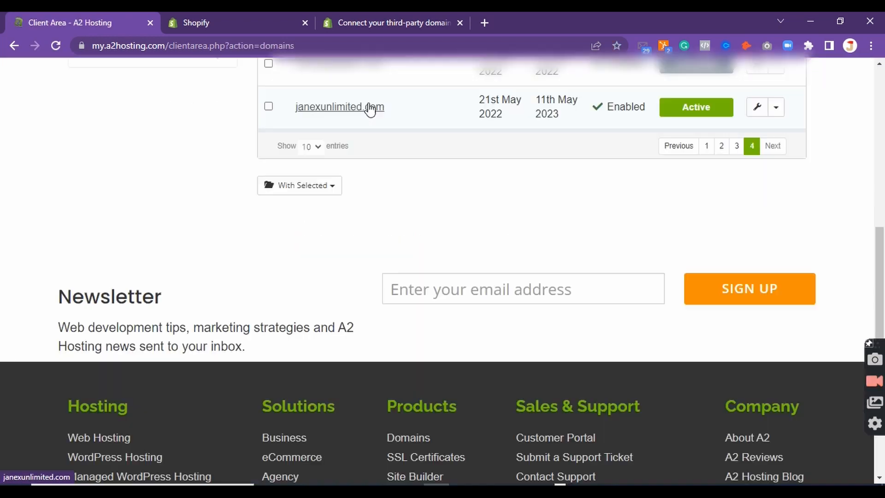
{"action": "left_click", "coordinate": [756, 115]}
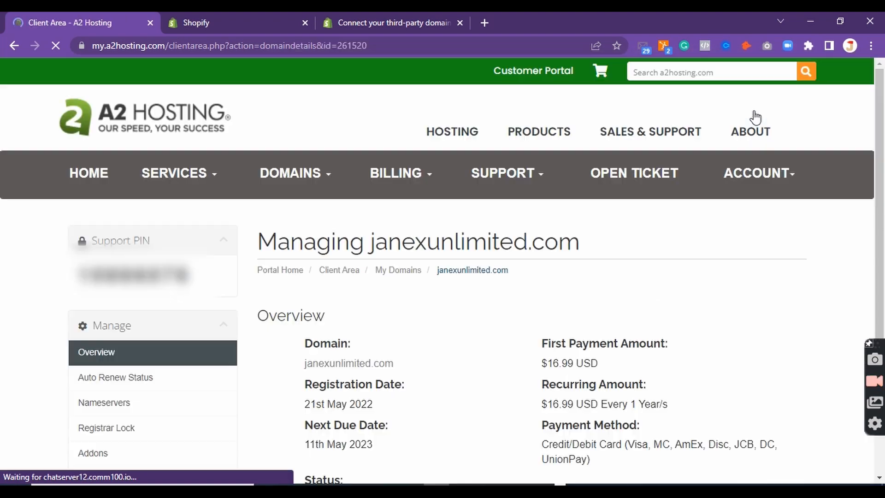
{"action": "scroll", "coordinate": [572, 148], "scroll_direction": "down", "scroll_amount": 4}
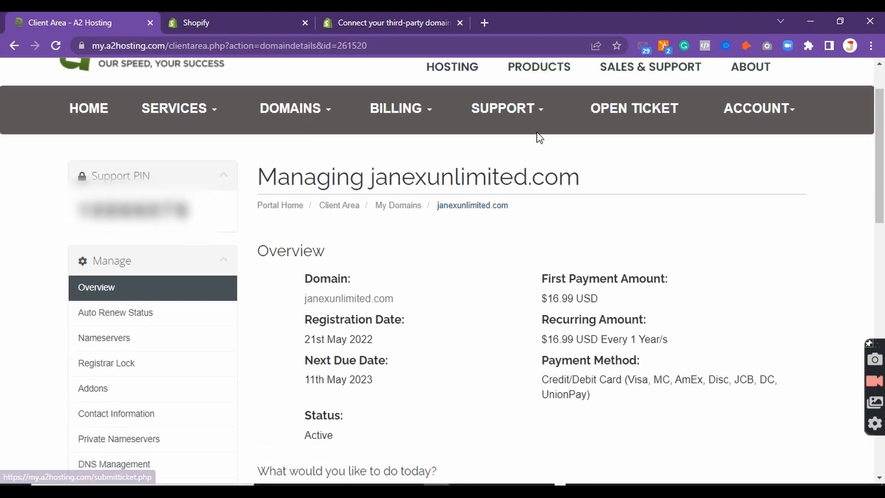
{"action": "scroll", "coordinate": [583, 145], "scroll_direction": "up", "scroll_amount": 2}
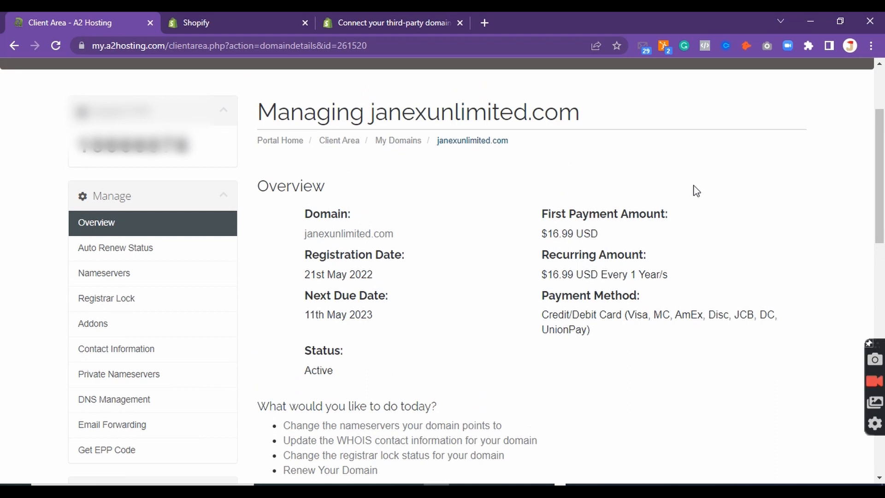
{"action": "scroll", "coordinate": [696, 190], "scroll_direction": "down", "scroll_amount": 2}
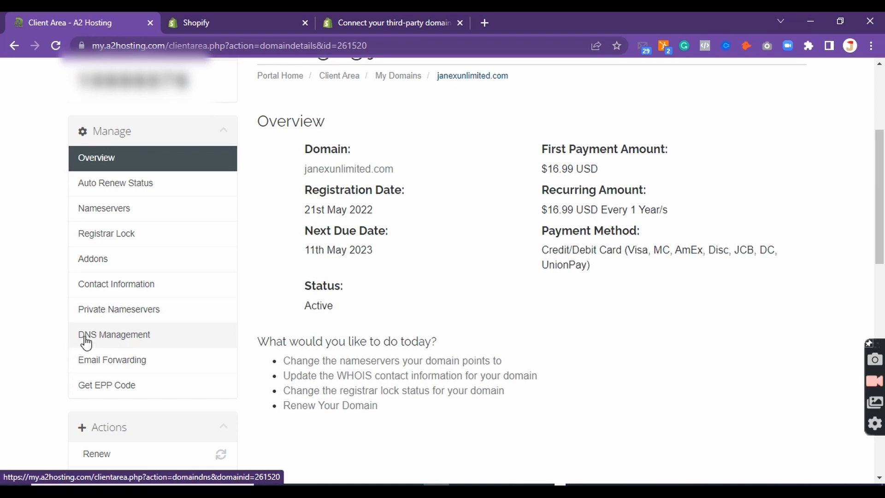
{"action": "left_click", "coordinate": [122, 341]}
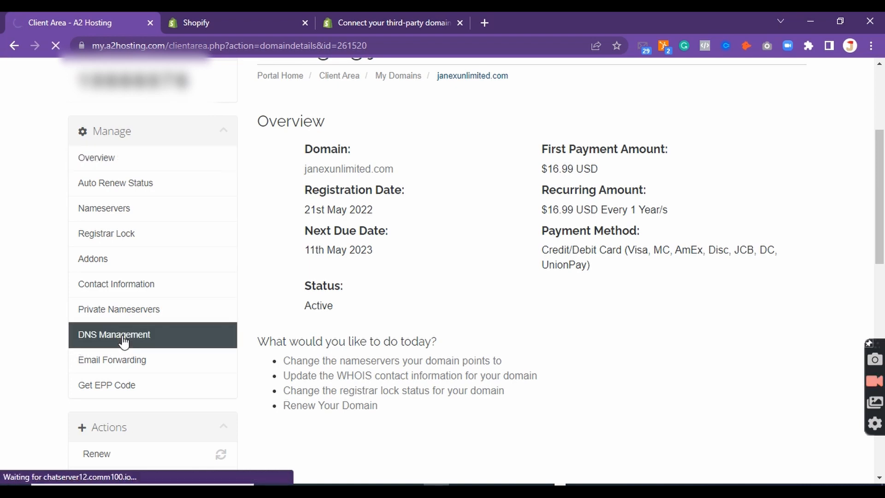
Step: Replace the address of the existing * A record with the copied Shopify IP 23.227.38.65
{"action": "scroll", "coordinate": [582, 234], "scroll_direction": "down", "scroll_amount": 2}
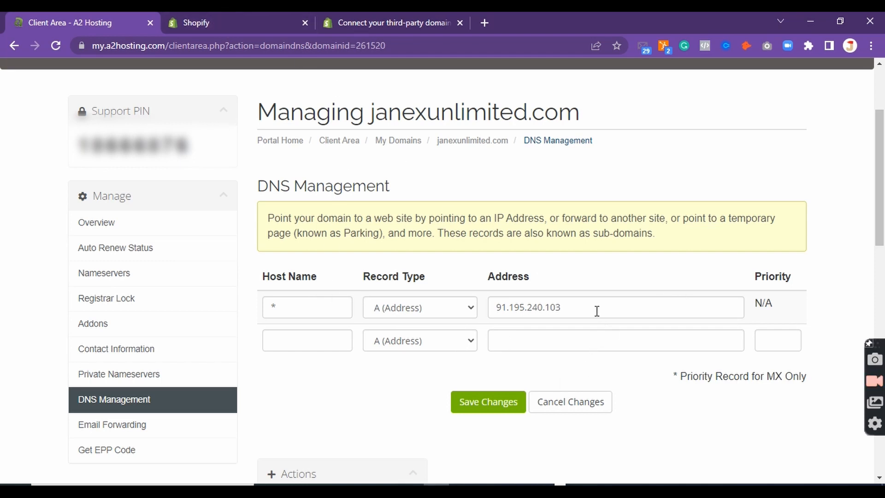
{"action": "left_click_drag", "start_coordinate": [597, 311], "coordinate": [471, 304]}
{"action": "key", "text": "BackSpace"}
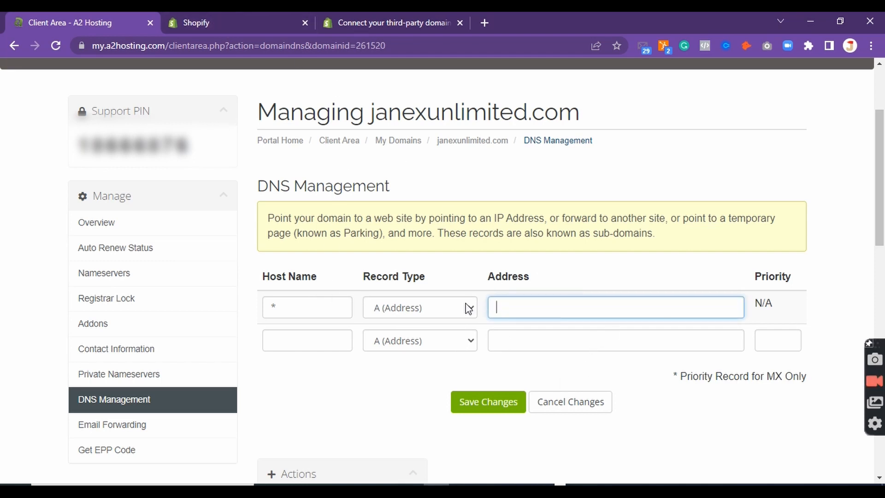
{"action": "right_click", "coordinate": [507, 307]}
{"action": "left_click", "coordinate": [559, 206]}
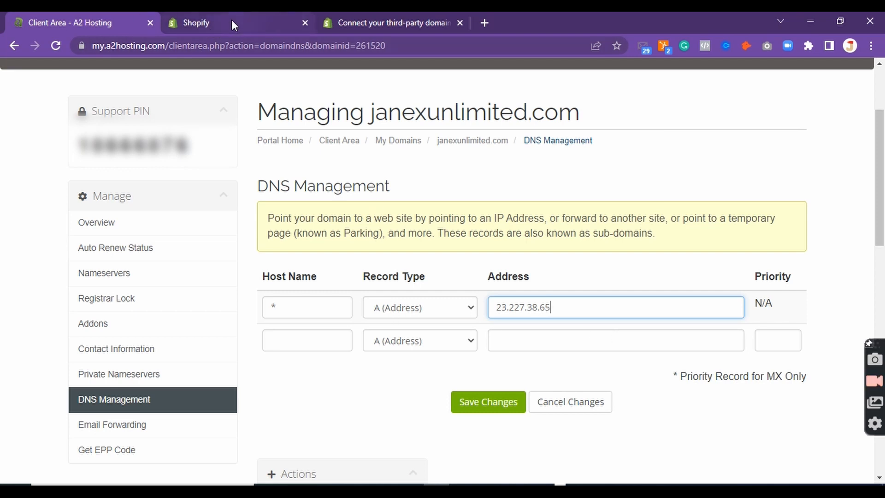
Step: Switch to the Shopify help guide and copy the www CNAME record target shops.myshopify.com from its prerequisites
{"action": "left_click", "coordinate": [350, 23]}
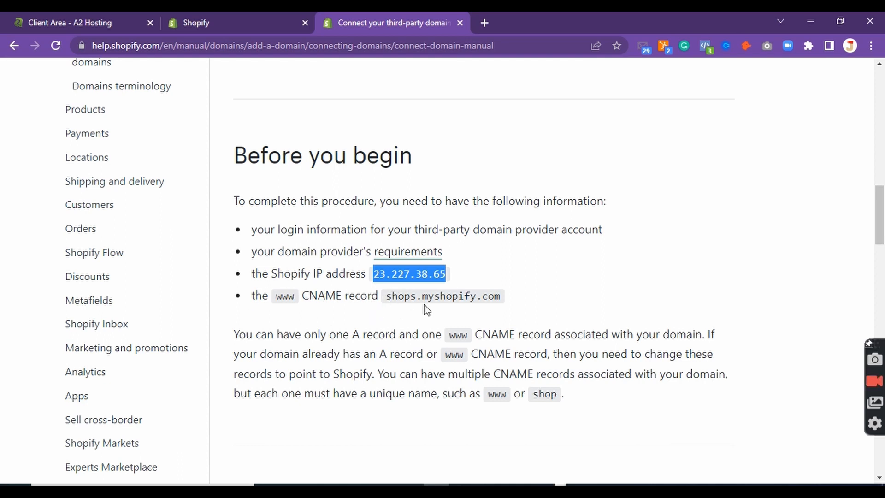
{"action": "left_click_drag", "start_coordinate": [502, 297], "coordinate": [384, 300]}
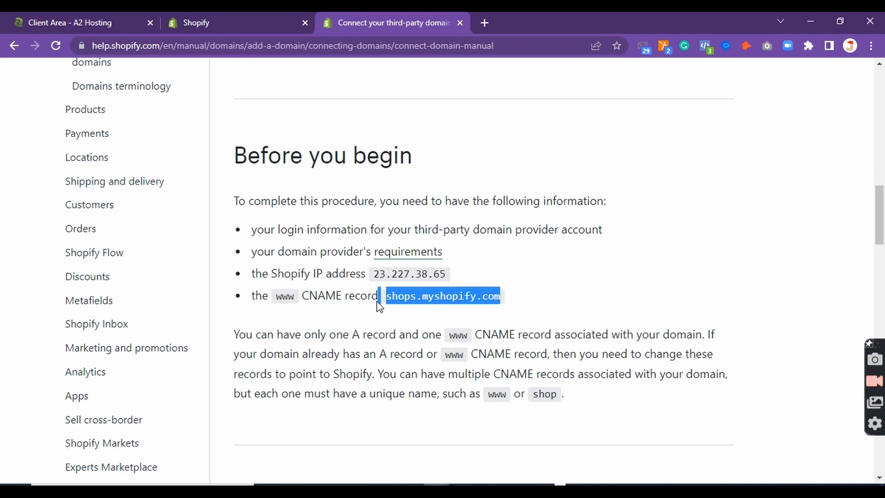
{"action": "right_click", "coordinate": [402, 297]}
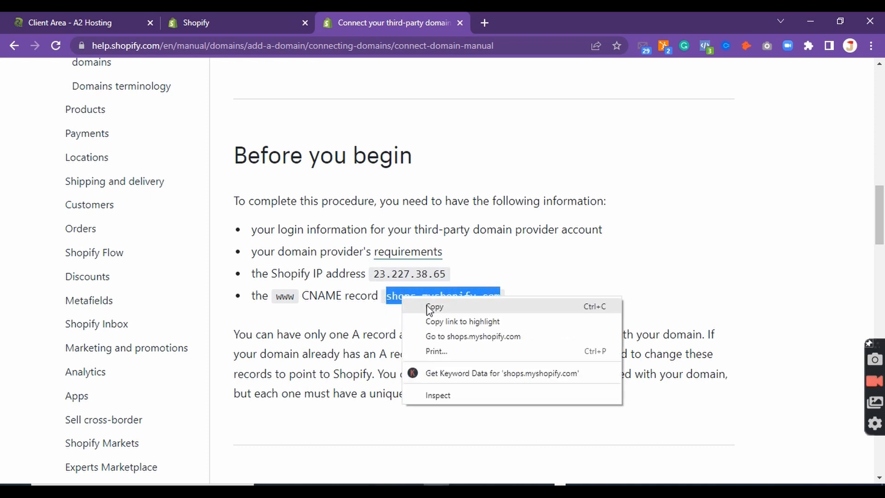
{"action": "left_click", "coordinate": [433, 306]}
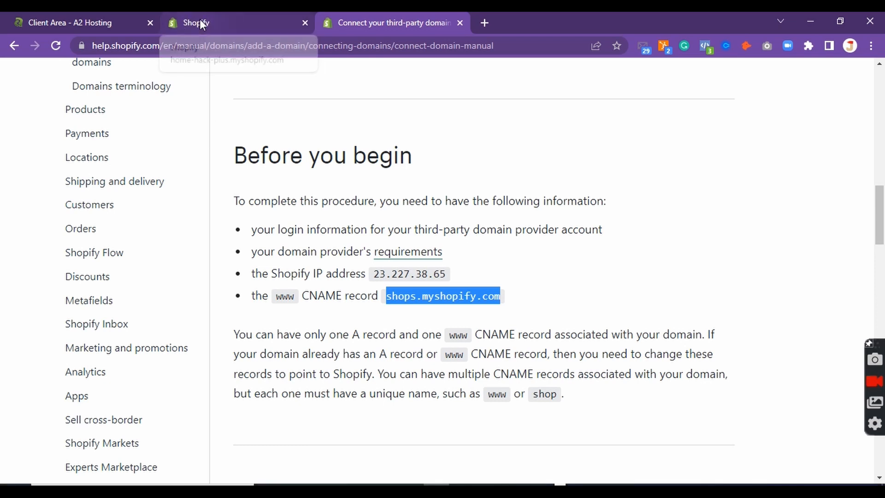
Step: Return to the A2 Hosting DNS management and give the empty record the address shops.myshopify.com and the type CNAME (Alias)
{"action": "left_click", "coordinate": [108, 17]}
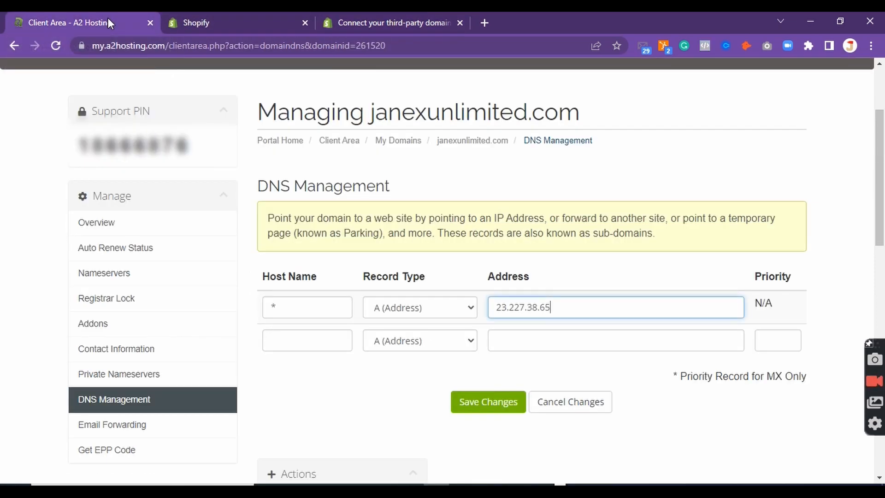
{"action": "left_click", "coordinate": [519, 344]}
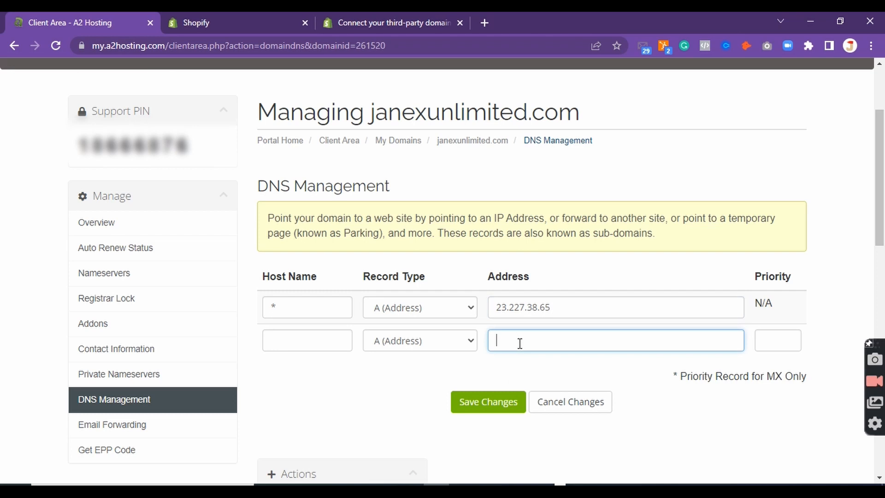
{"action": "right_click", "coordinate": [519, 344]}
{"action": "left_click", "coordinate": [555, 240]}
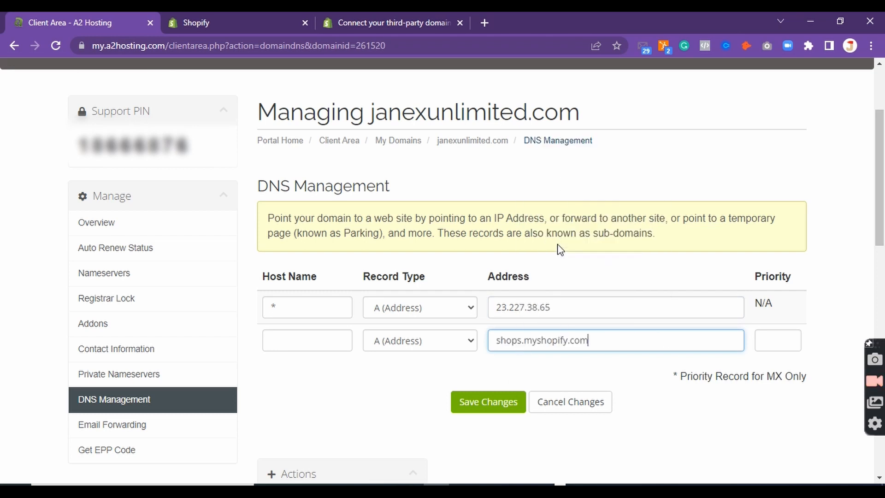
{"action": "left_click", "coordinate": [474, 345]}
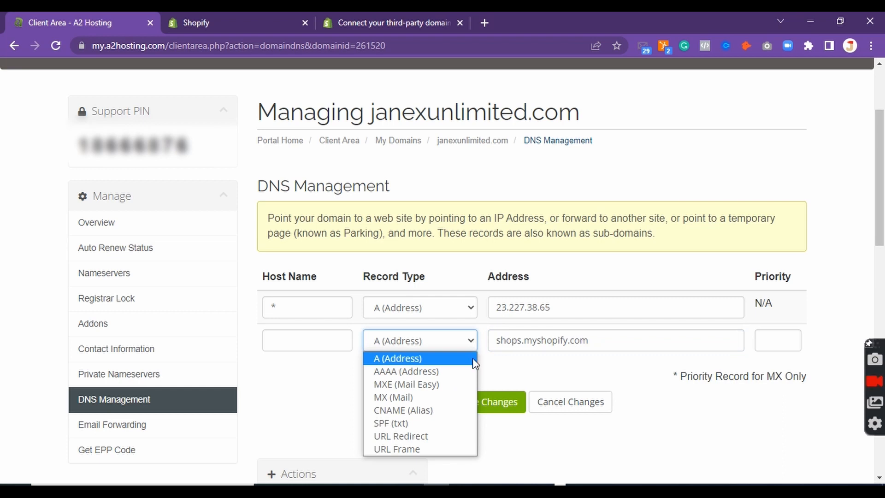
{"action": "left_click", "coordinate": [453, 417]}
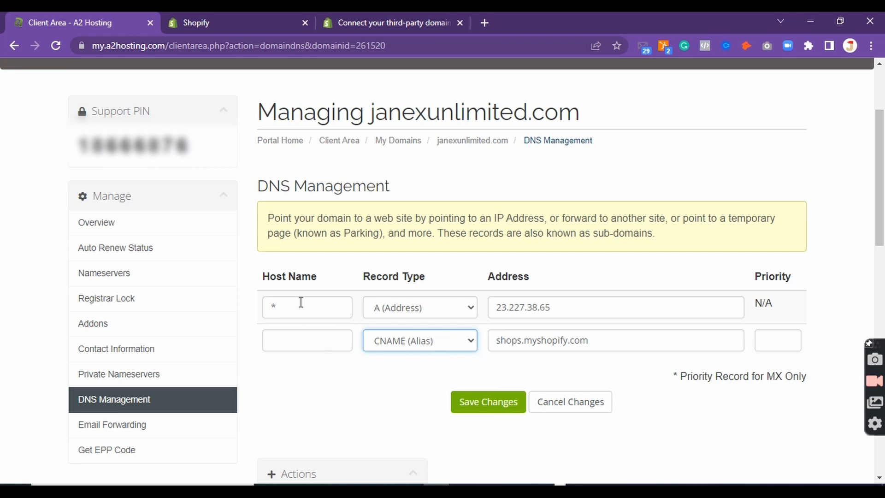
Step: Copy www from the help guide's CNAME requirement and enter it as the host name of the new CNAME record
{"action": "left_click", "coordinate": [216, 19]}
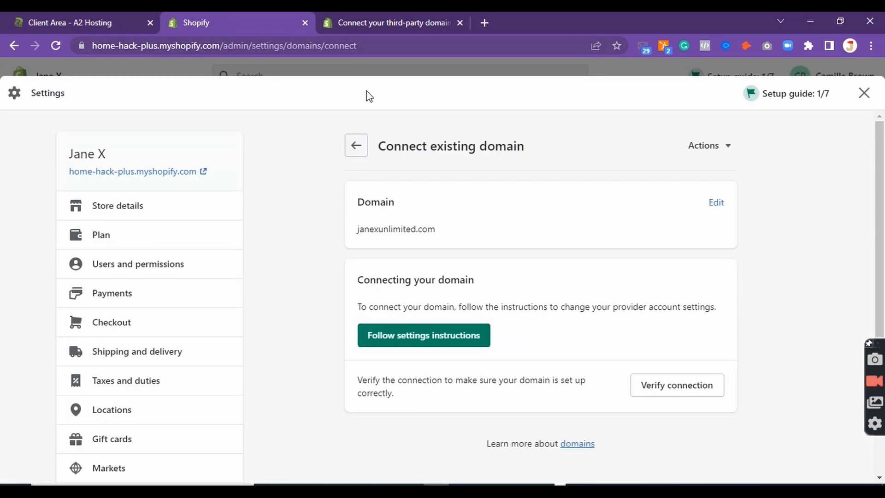
{"action": "left_click", "coordinate": [345, 23]}
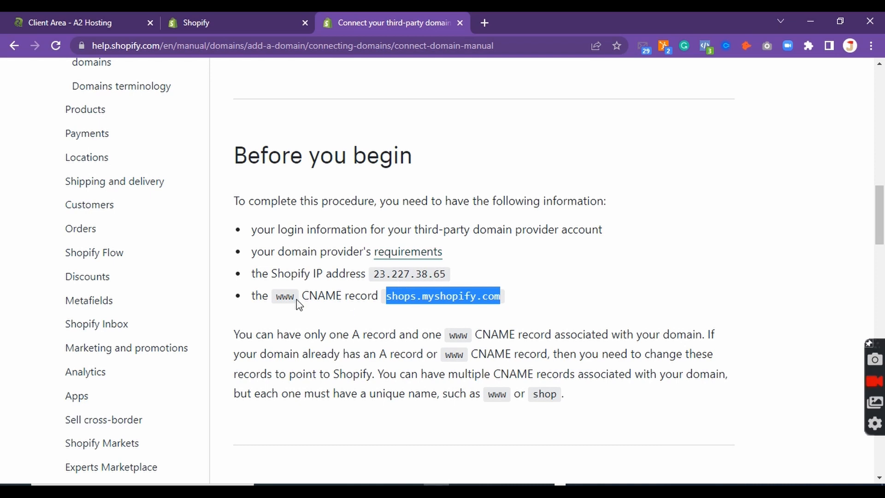
{"action": "left_click_drag", "start_coordinate": [297, 300], "coordinate": [280, 303]}
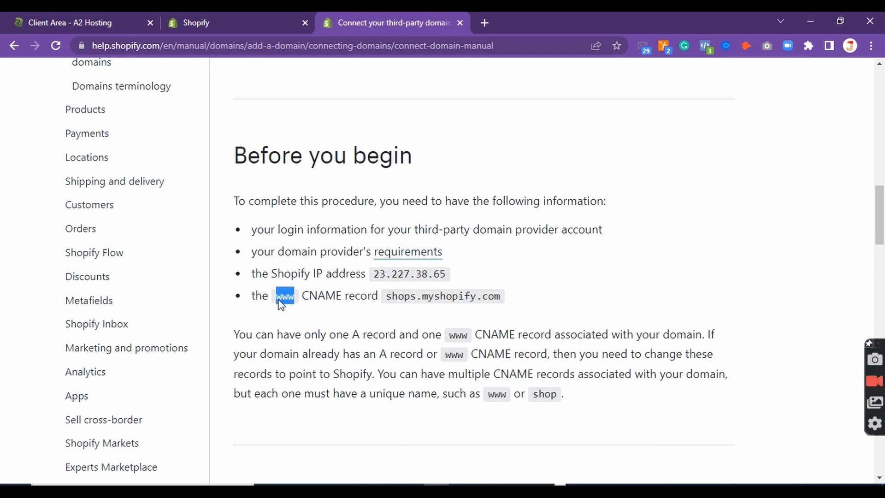
{"action": "right_click", "coordinate": [279, 304]}
{"action": "left_click", "coordinate": [305, 309]}
{"action": "left_click", "coordinate": [237, 21]}
{"action": "left_click", "coordinate": [105, 14]}
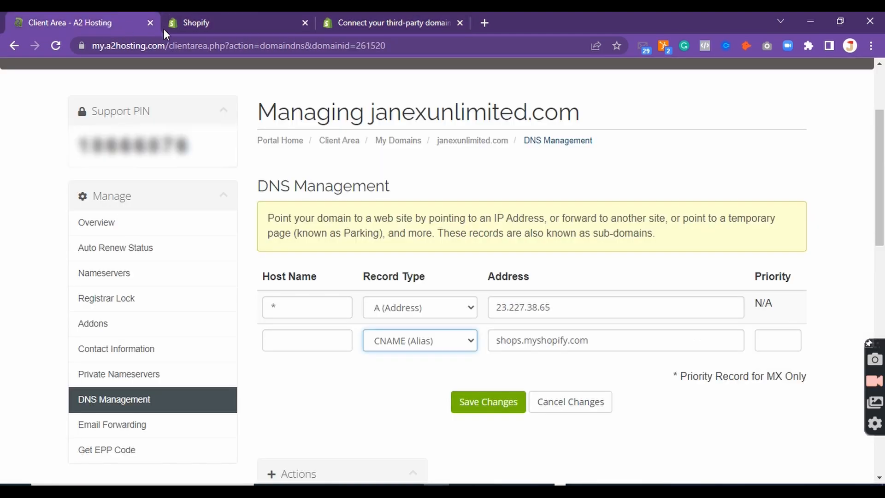
{"action": "right_click", "coordinate": [279, 335]}
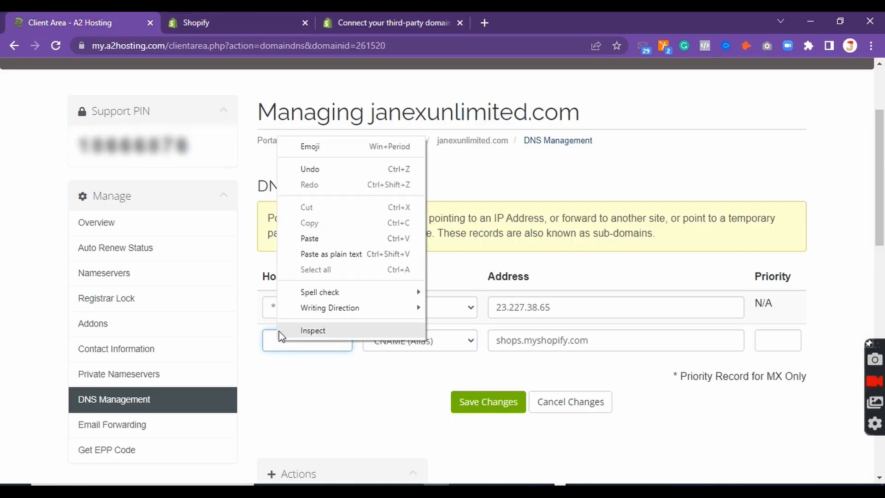
{"action": "left_click", "coordinate": [309, 238]}
Step: Compare the new CNAME record's host name and record type with the prerequisites in the Shopify help guide
{"action": "left_click", "coordinate": [374, 22]}
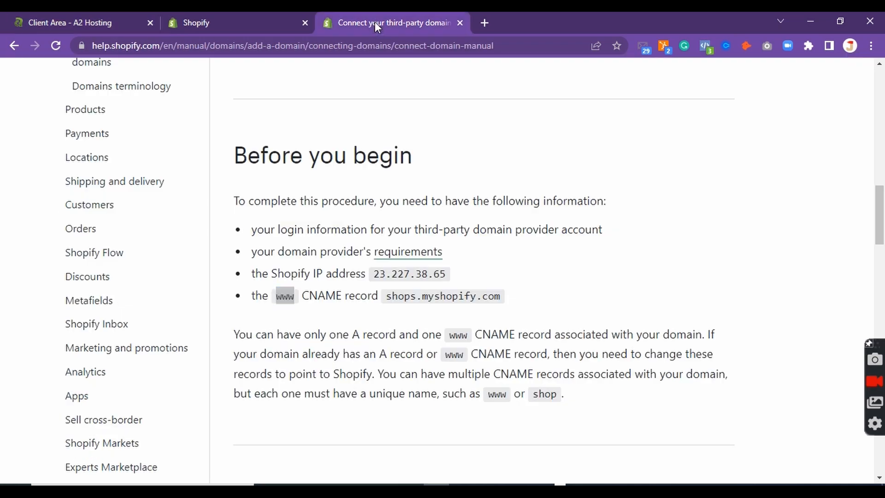
{"action": "left_click", "coordinate": [114, 18]}
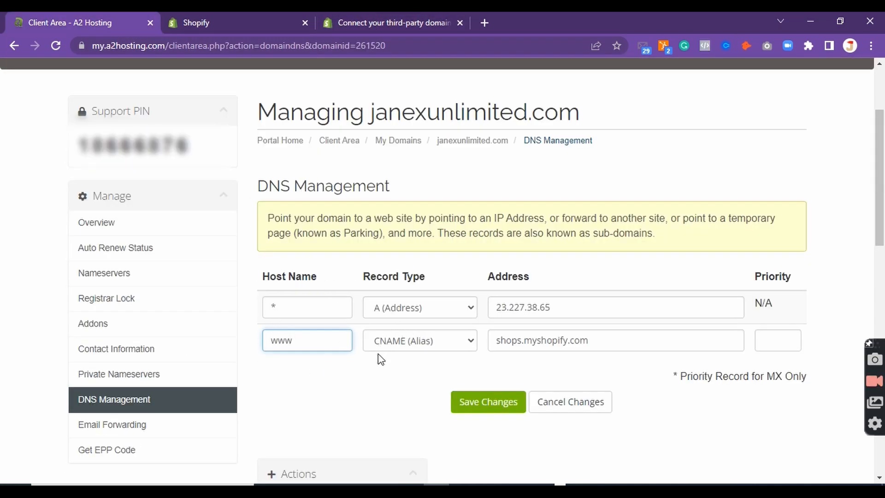
{"action": "left_click", "coordinate": [470, 342]}
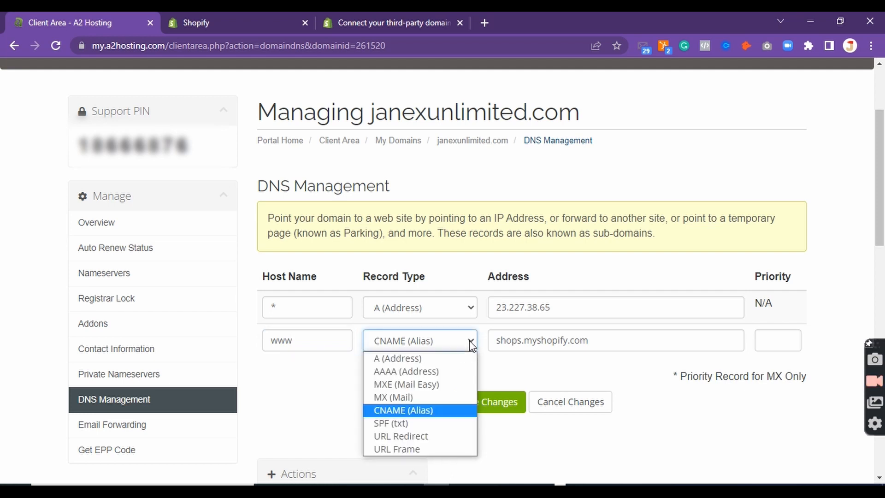
{"action": "left_click", "coordinate": [471, 344]}
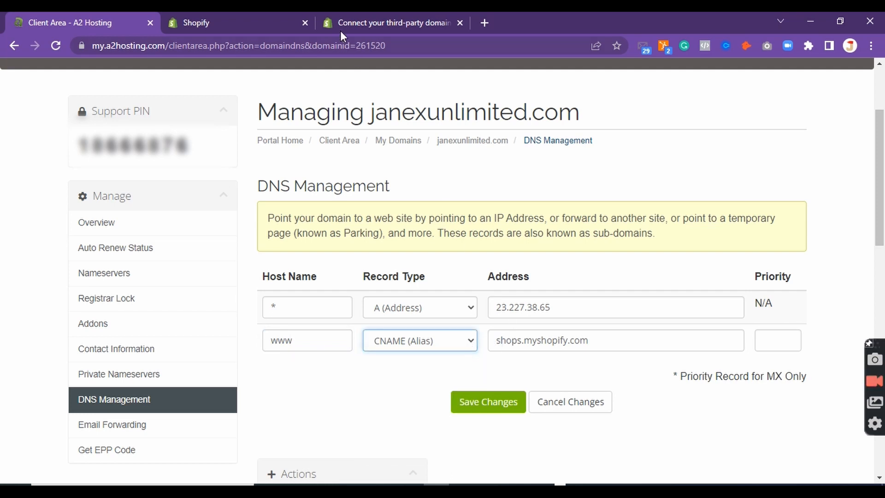
{"action": "left_click", "coordinate": [358, 23]}
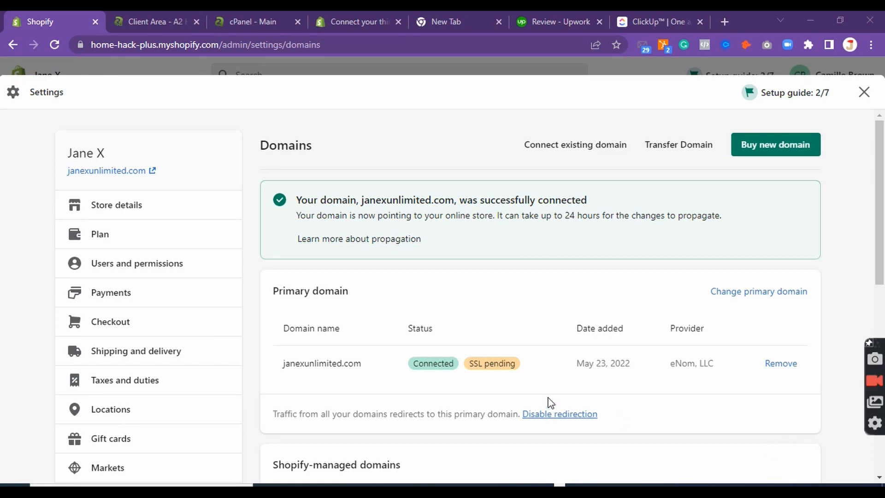
Step: Review the connection status of the primary, Shopify-managed and third-party domains in the store's domain settings
{"action": "scroll", "coordinate": [590, 280], "scroll_direction": "down", "scroll_amount": 5}
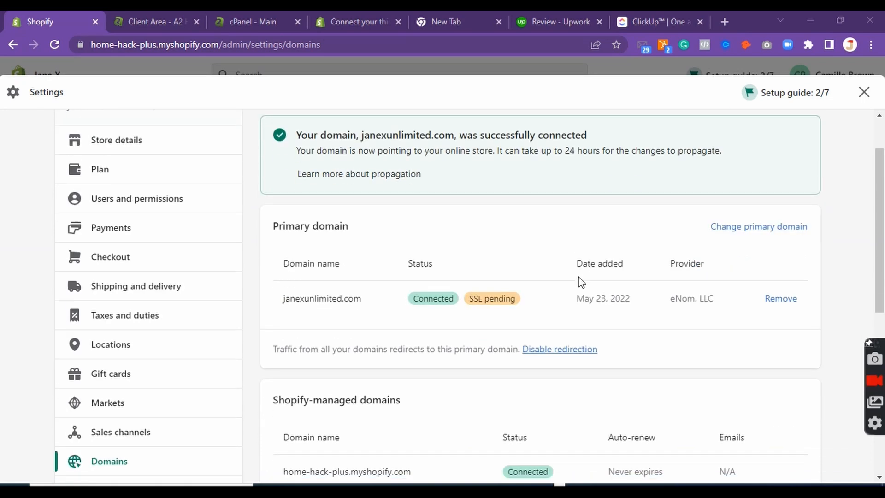
{"action": "scroll", "coordinate": [582, 272], "scroll_direction": "down", "scroll_amount": 4}
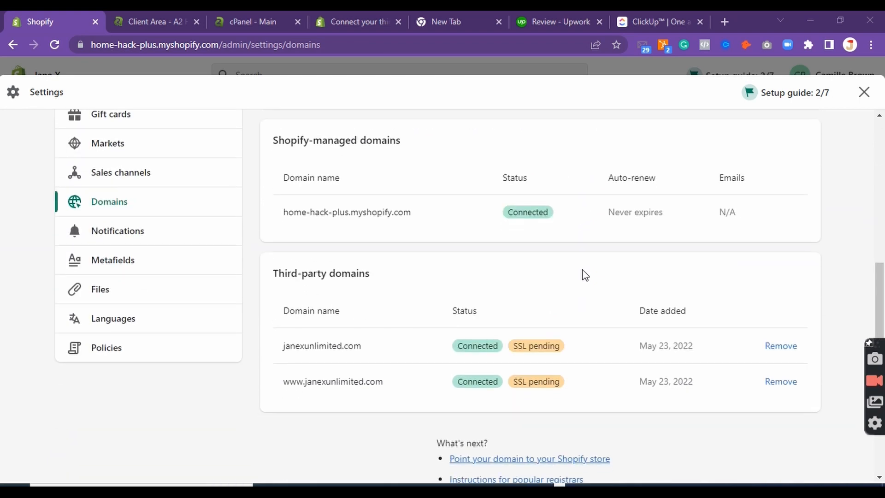
{"action": "scroll", "coordinate": [620, 283], "scroll_direction": "up", "scroll_amount": 5}
{"action": "scroll", "coordinate": [622, 282], "scroll_direction": "up", "scroll_amount": 4}
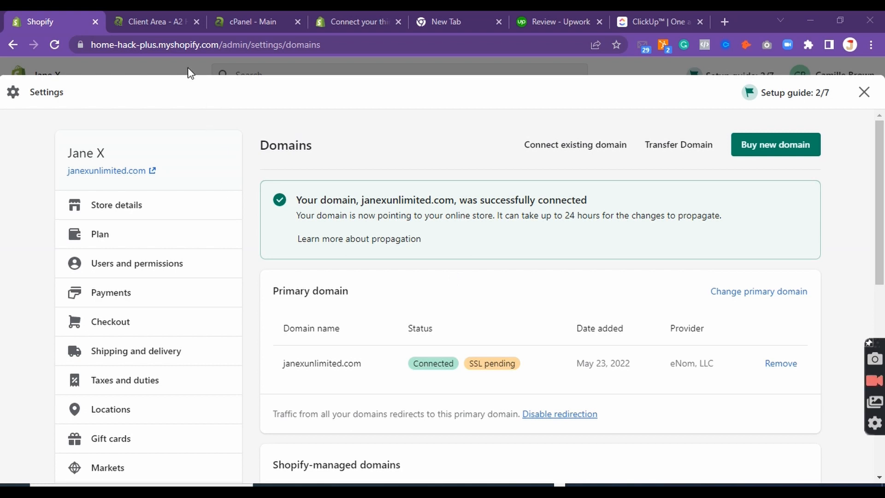
Step: Check the A and CNAME records in the A2 Hosting DNS management and re-examine the domain statuses in the Shopify settings
{"action": "left_click", "coordinate": [175, 23]}
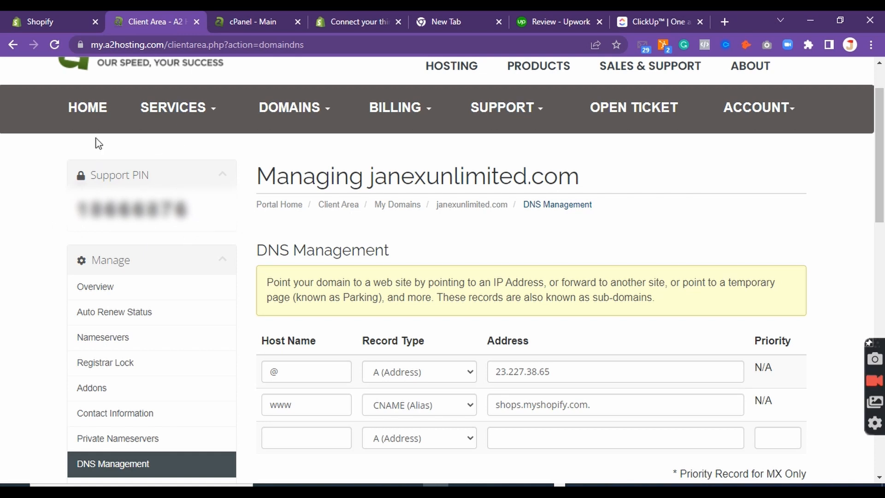
{"action": "left_click", "coordinate": [58, 21]}
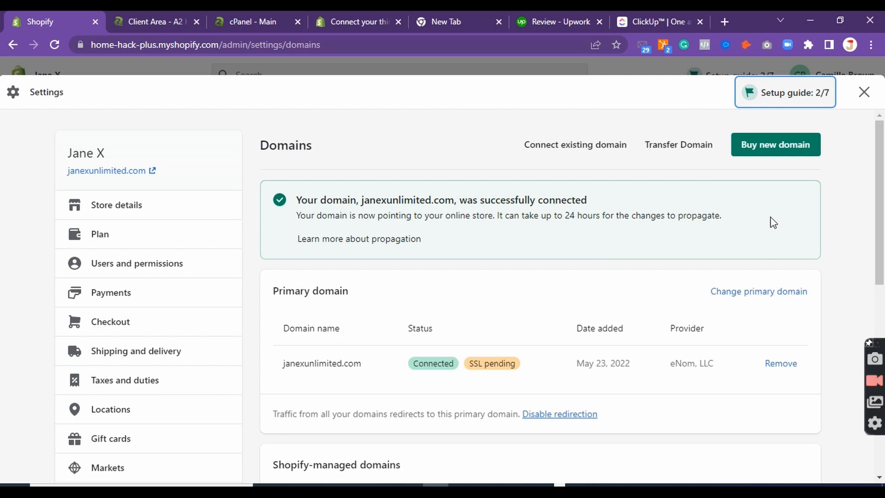
{"action": "scroll", "coordinate": [695, 247], "scroll_direction": "down", "scroll_amount": 4}
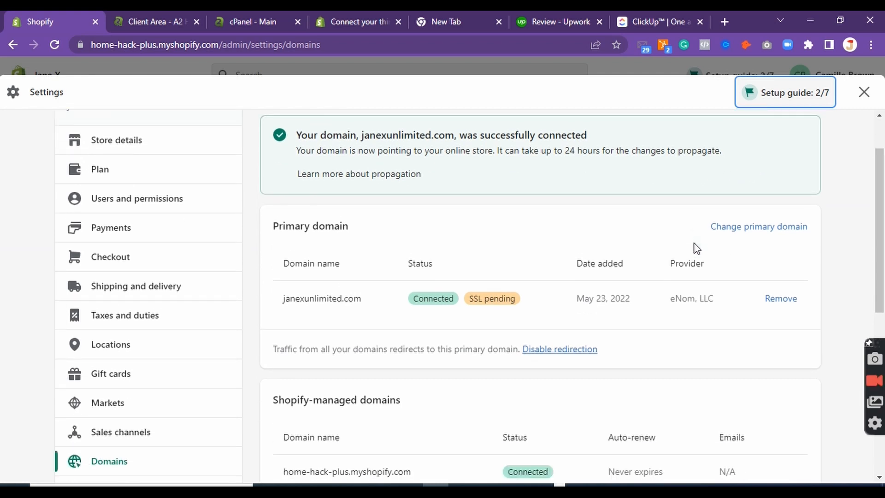
{"action": "scroll", "coordinate": [685, 251], "scroll_direction": "up", "scroll_amount": 5}
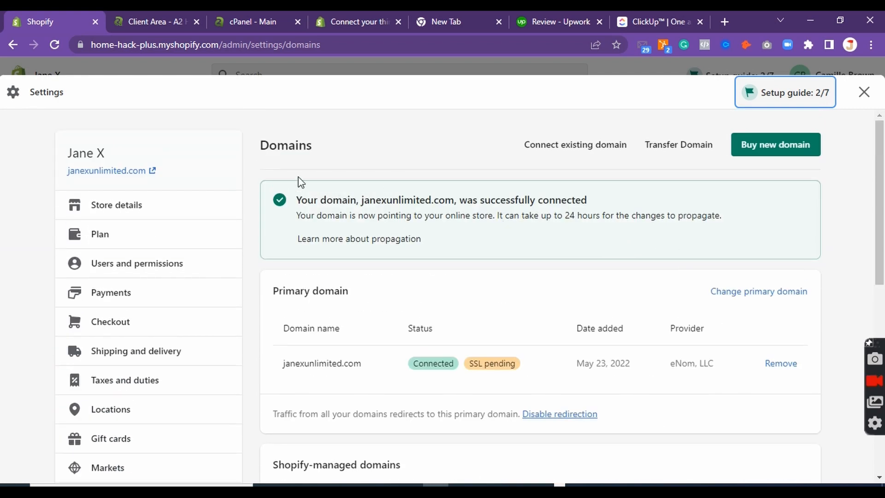
{"action": "scroll", "coordinate": [641, 206], "scroll_direction": "down", "scroll_amount": 1}
{"action": "scroll", "coordinate": [640, 206], "scroll_direction": "down", "scroll_amount": 6}
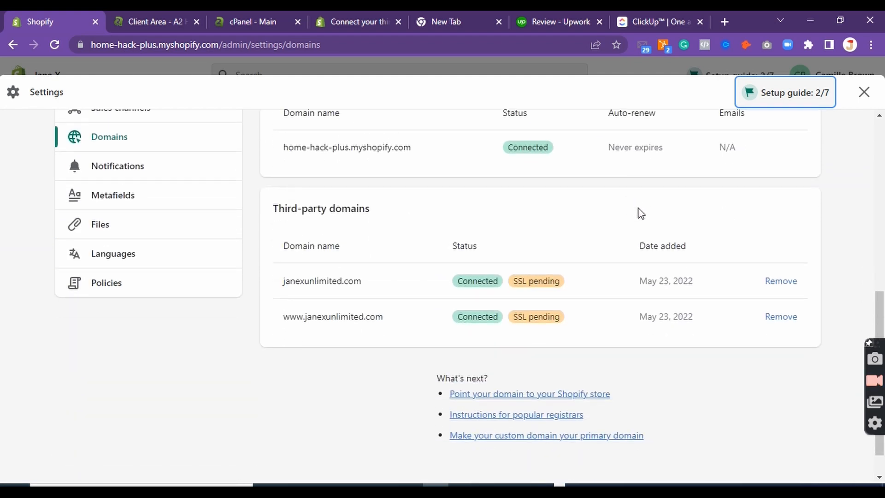
{"action": "scroll", "coordinate": [719, 222], "scroll_direction": "up", "scroll_amount": 4}
{"action": "scroll", "coordinate": [721, 217], "scroll_direction": "up", "scroll_amount": 3}
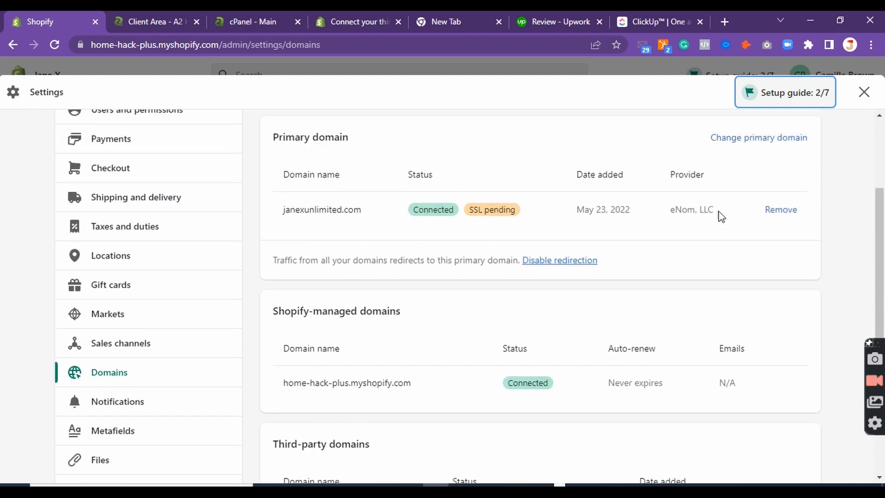